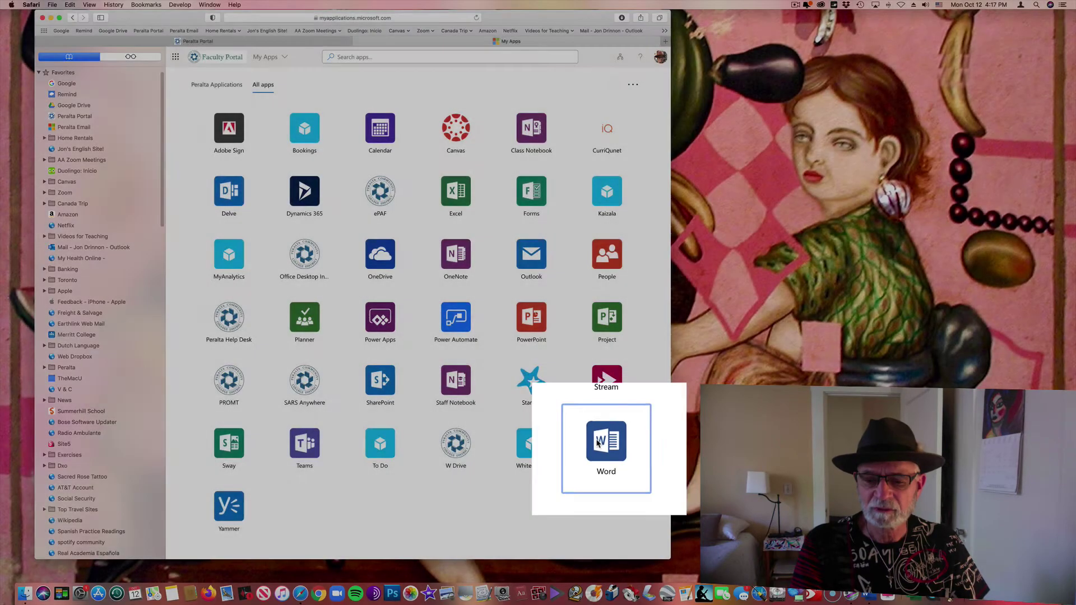
Launch Word from the All apps list to reach its start page
left_click(600, 444)
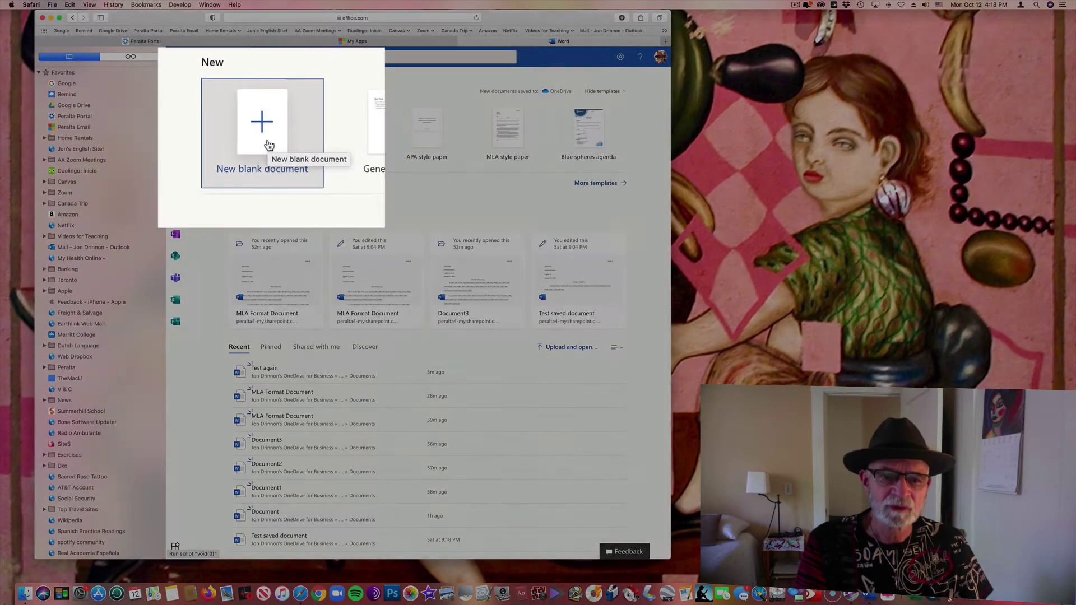
Create a new blank document from the Word start page
left_click(269, 143)
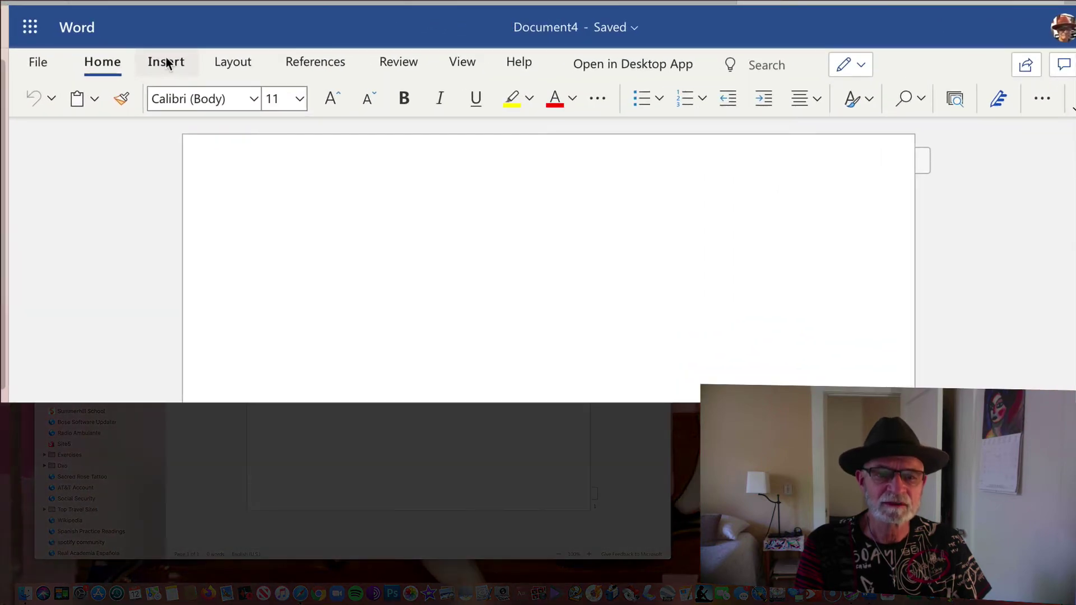
Open the blank document's three-part header via Insert > Header & Footer
left_click(166, 62)
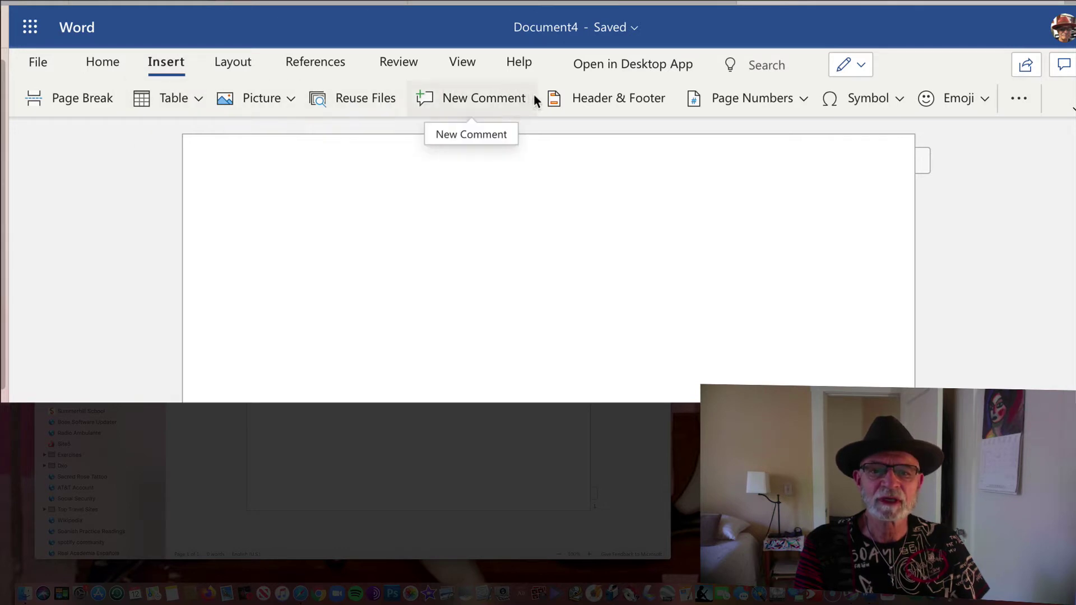
left_click(604, 101)
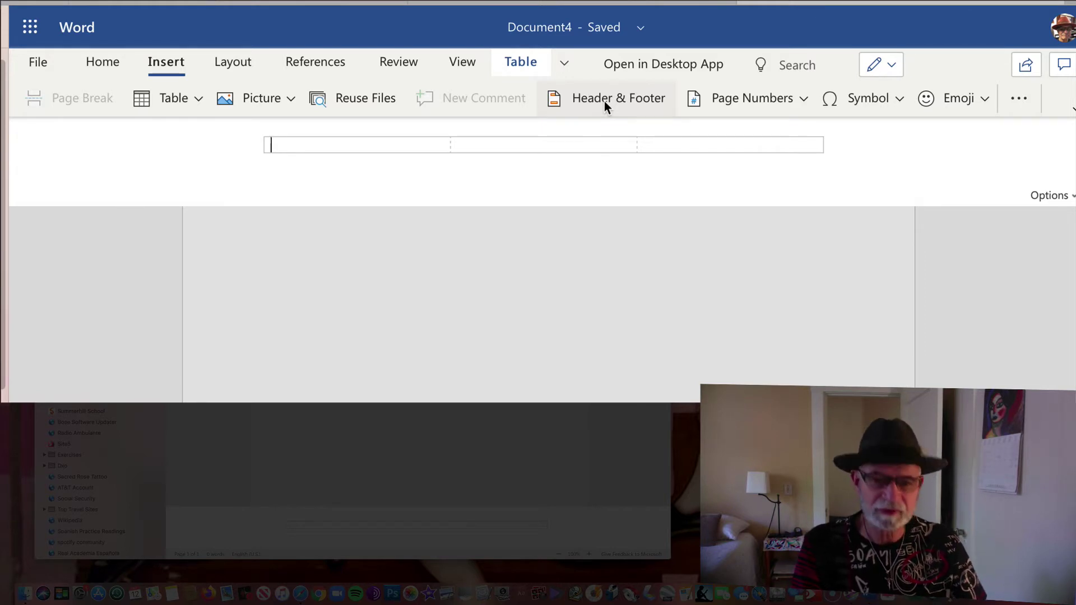
Enter the student's surname in the header's right cell and show the Page Numbers placement options
key("Tab")
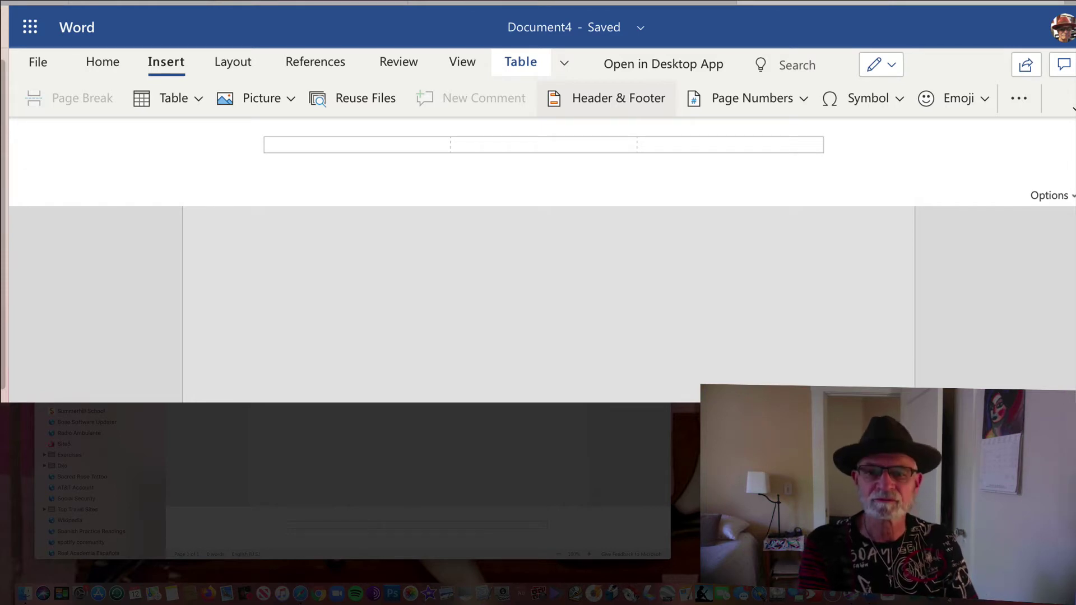
type("Jones")
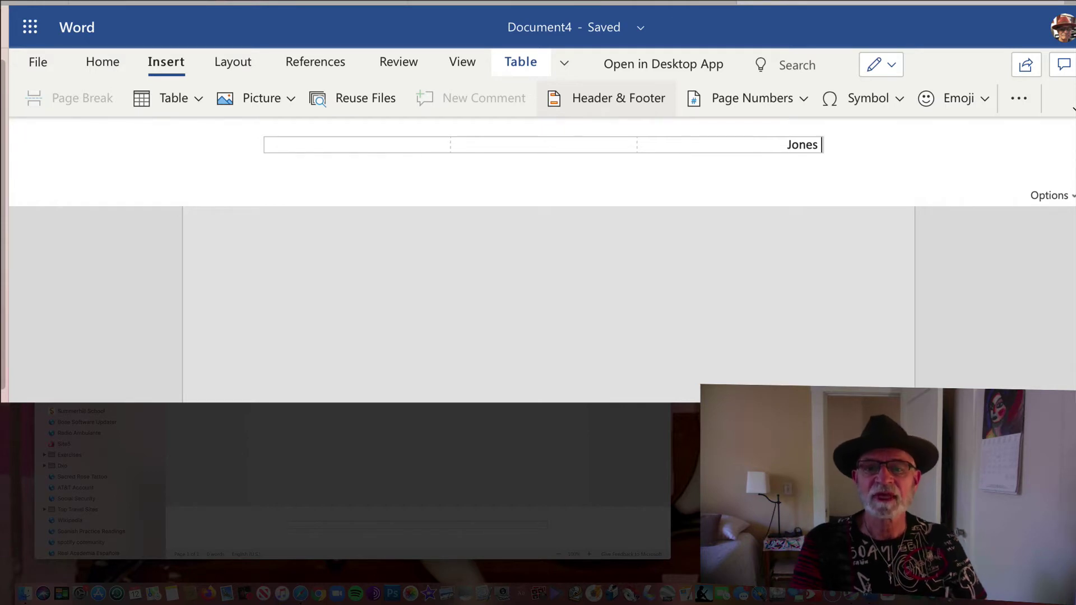
left_click(600, 112)
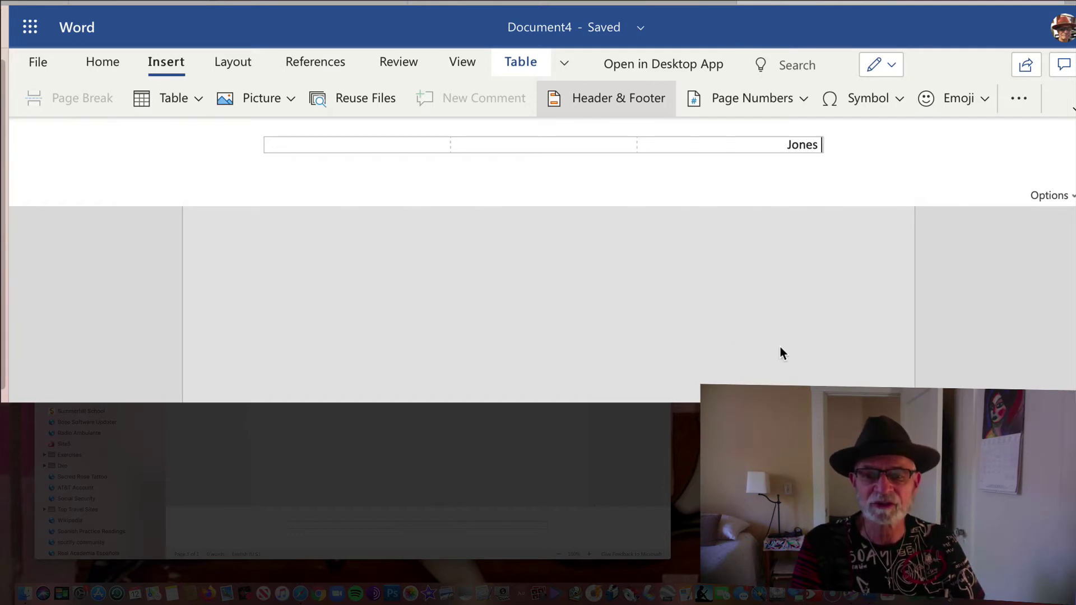
left_click(803, 99)
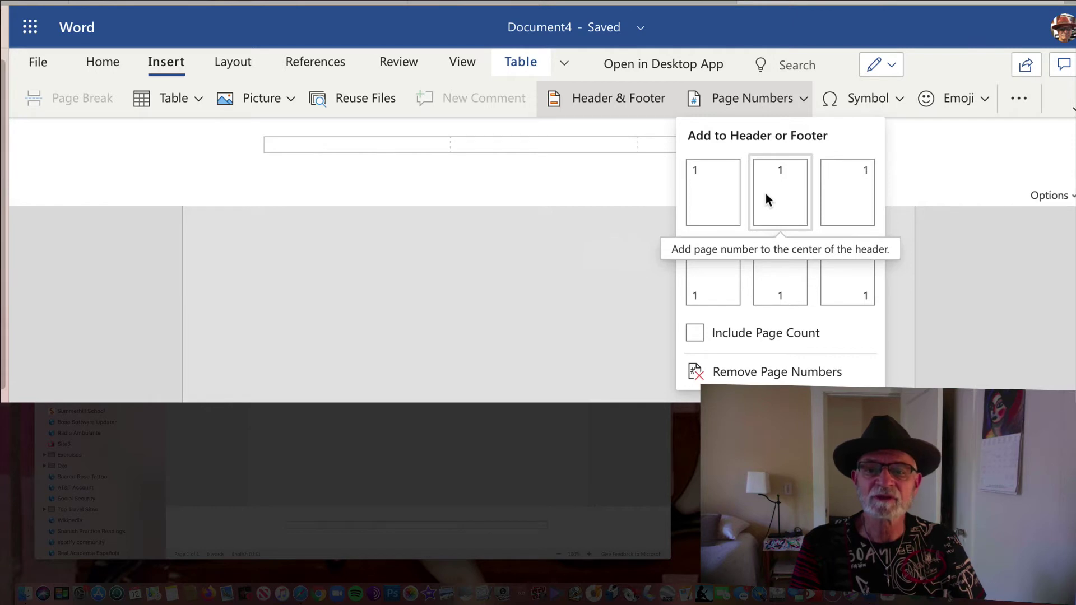
Insert a top-right header page number directly after the surname
left_click(836, 190)
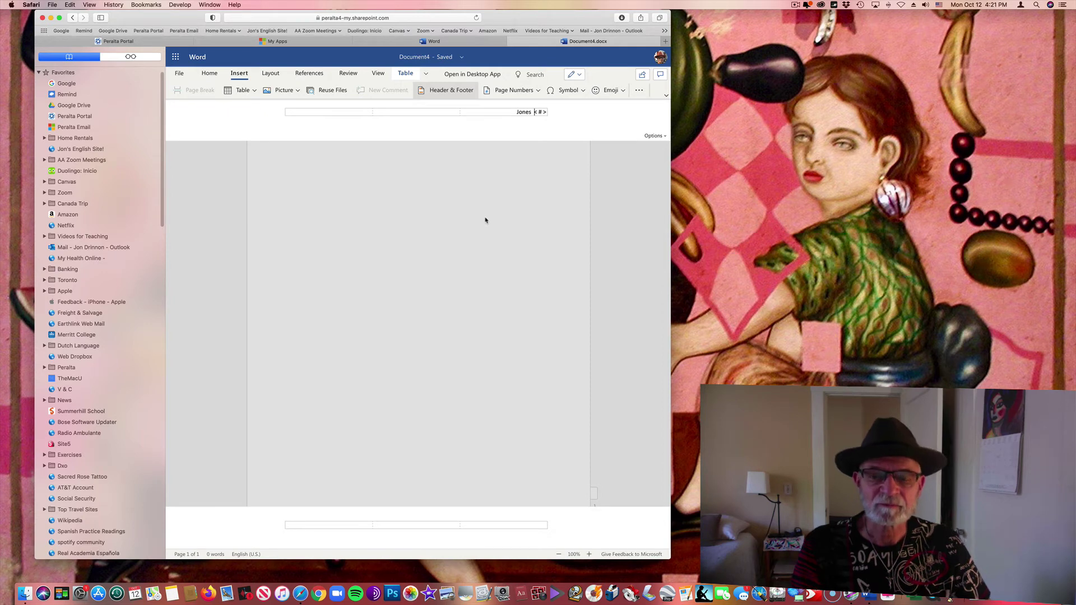
Leave the header, reopen it to check the surname and page number, then return to the body
left_click(439, 213)
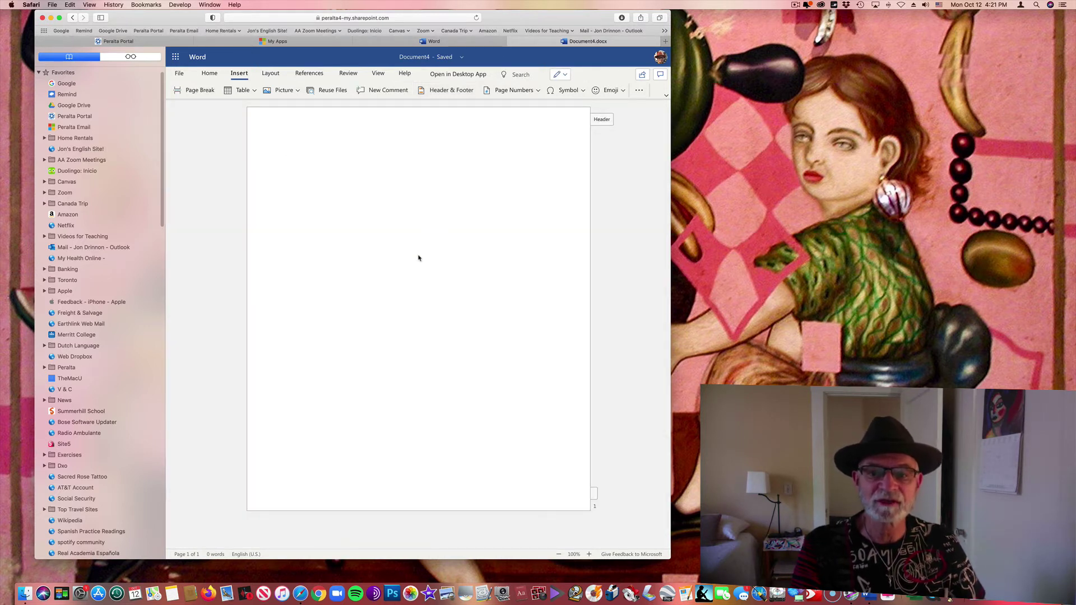
left_click(601, 121)
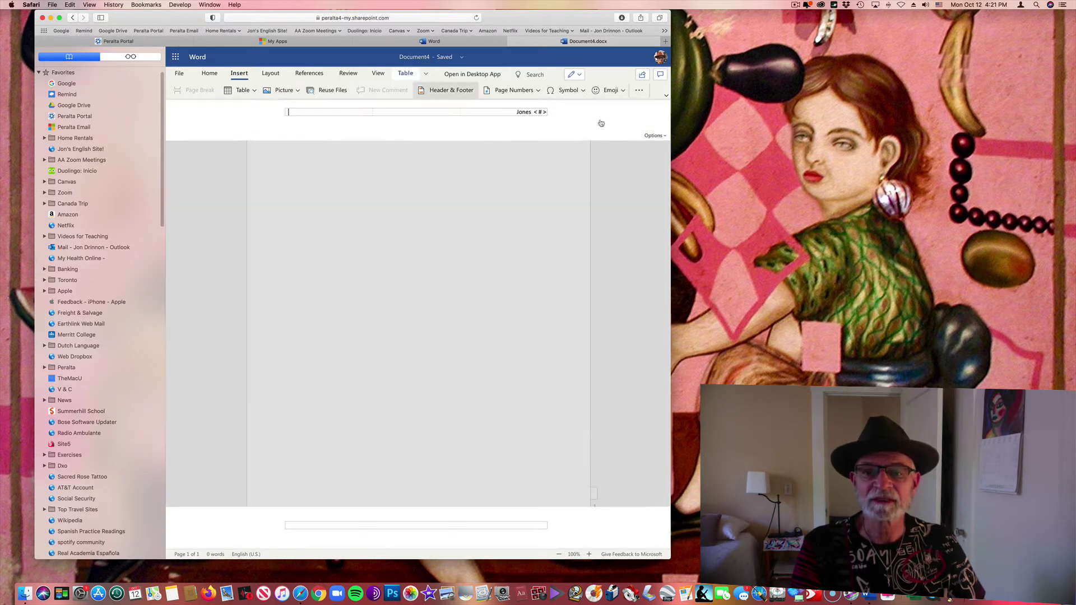
left_click(452, 269)
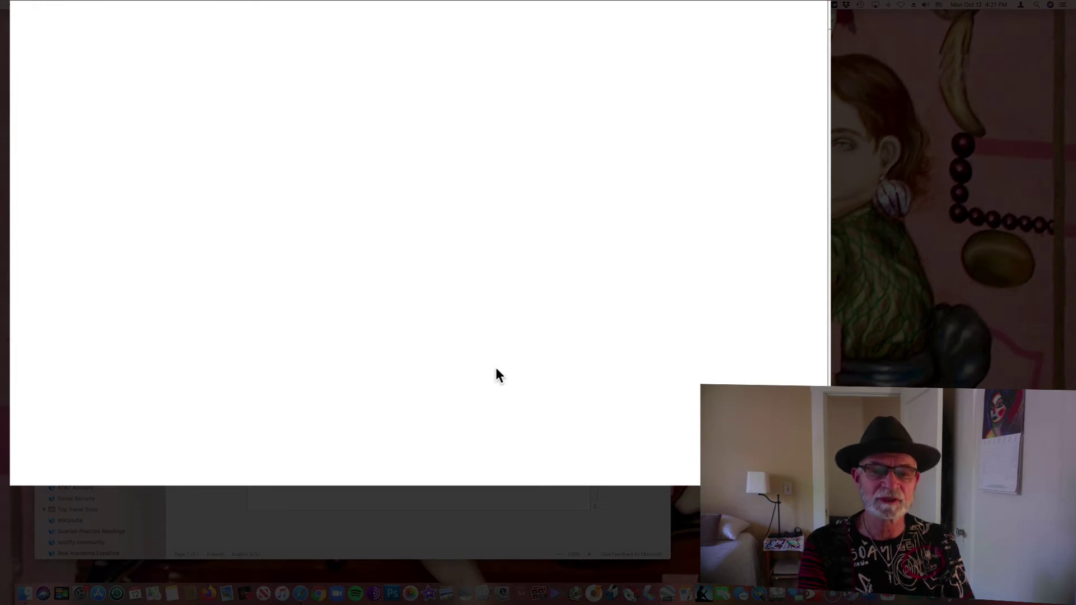
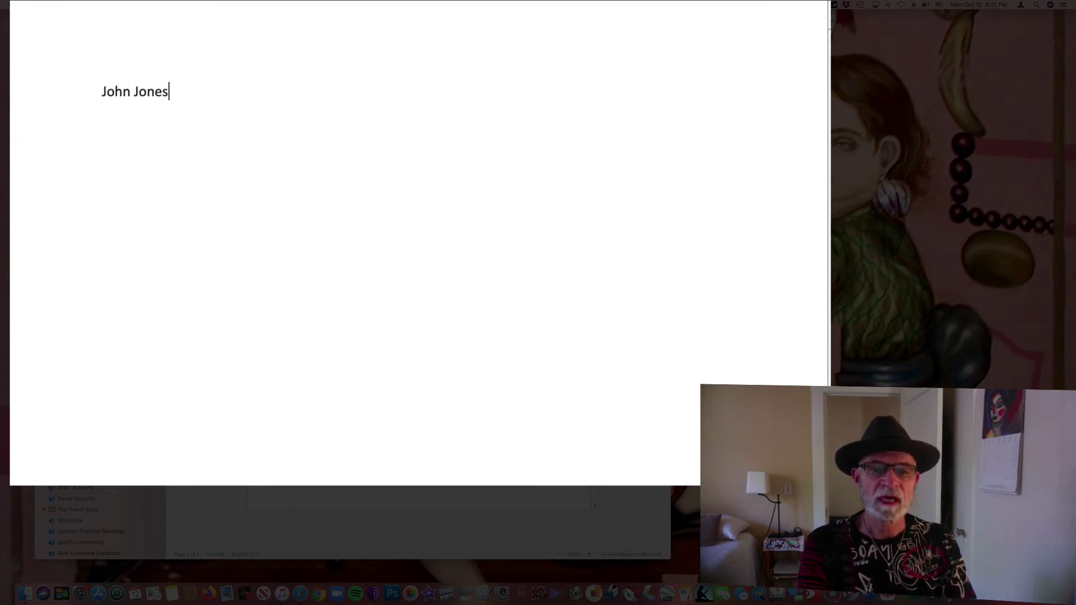
Type the heading lines: student name, professor name, English 1A (500), October 11, 2020, then add an empty line
key("Return")
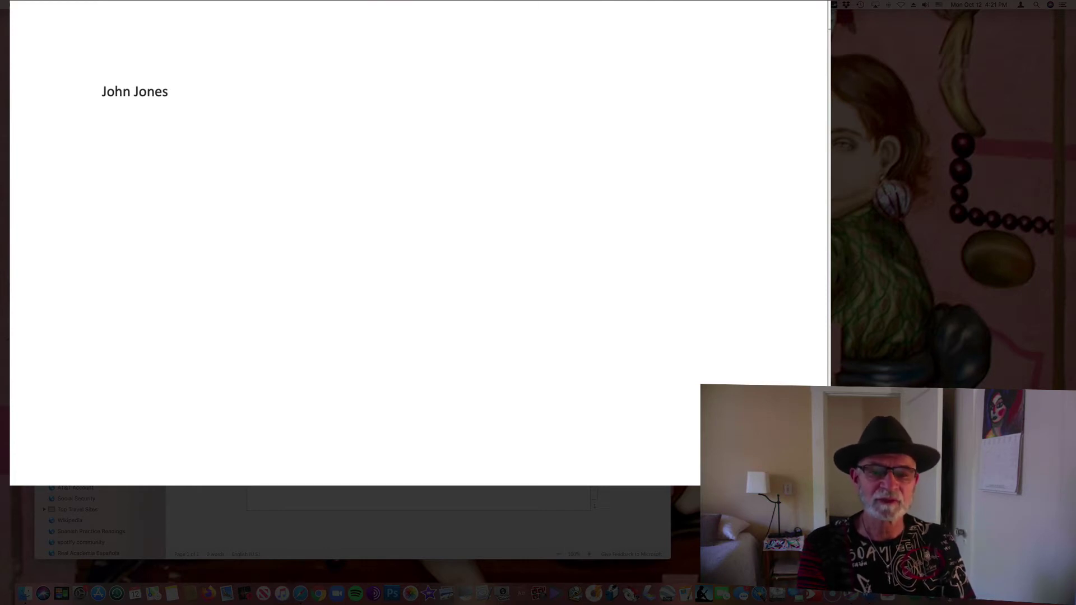
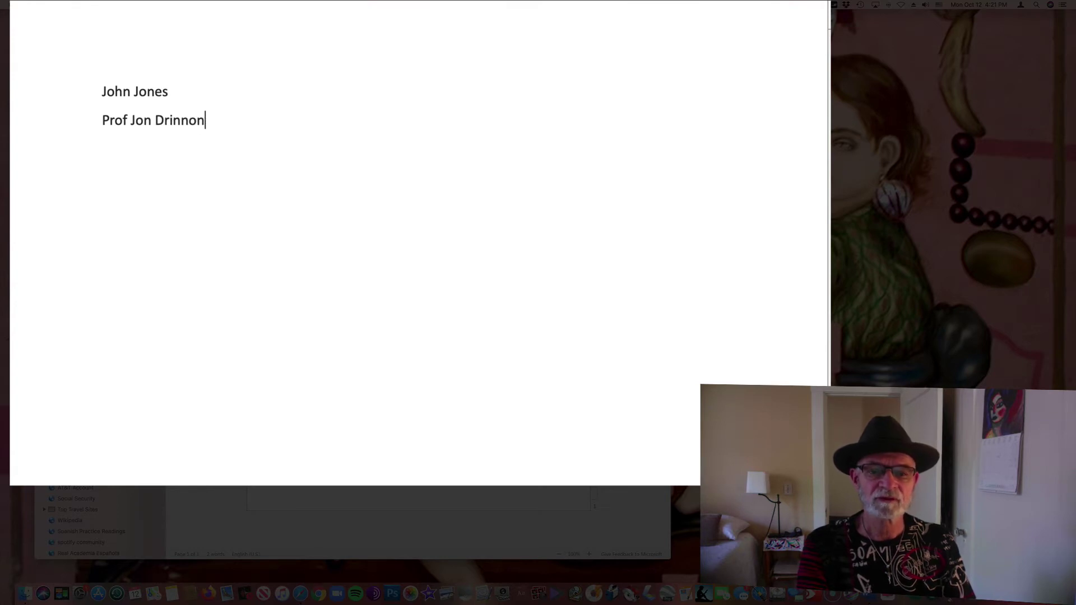
key("Return")
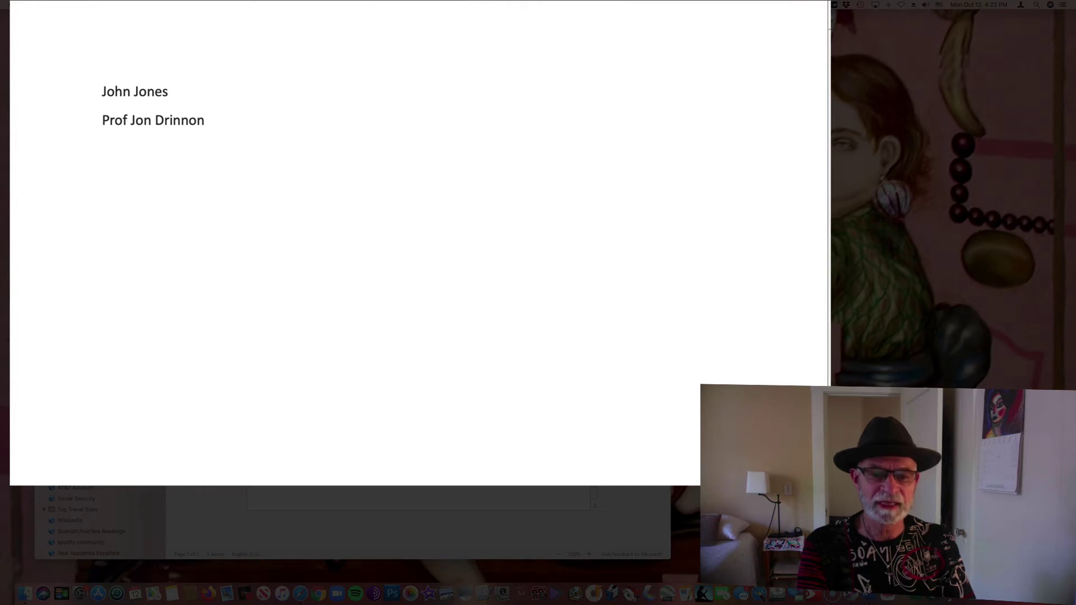
type("English ")
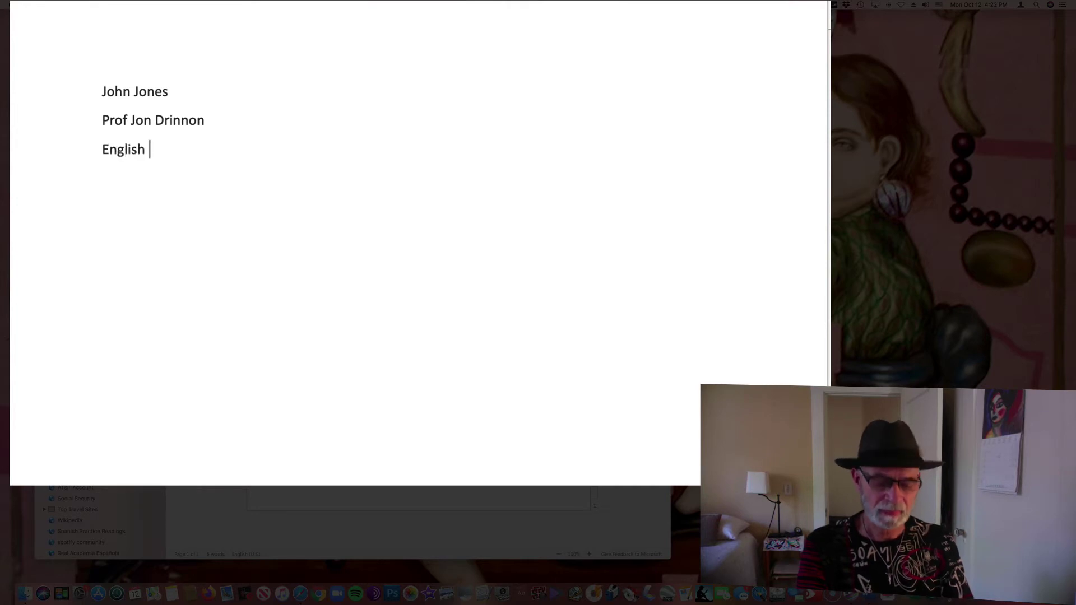
type("1A ")
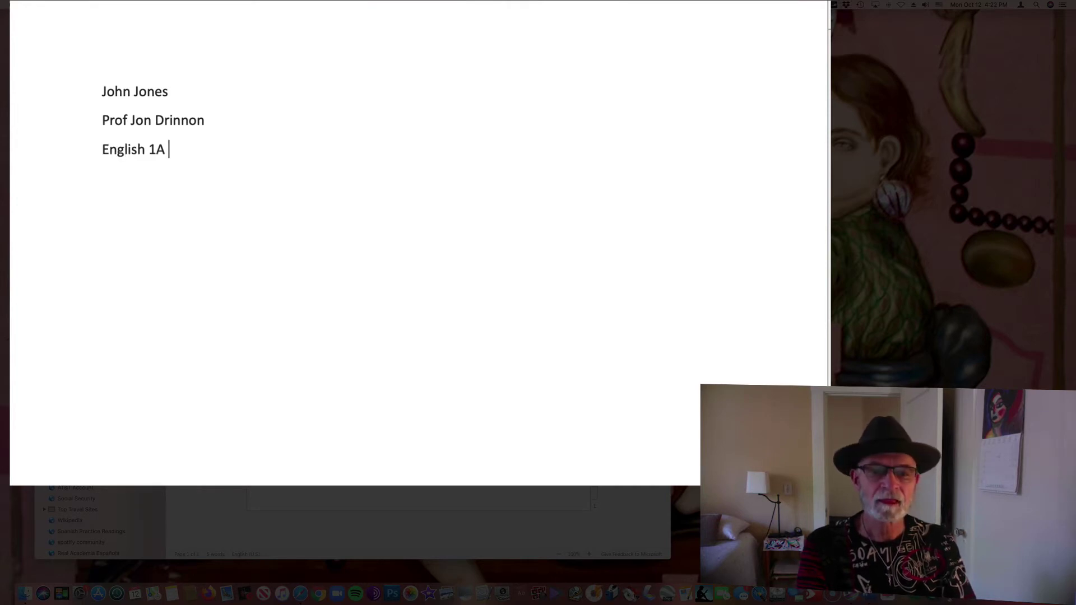
type("(")
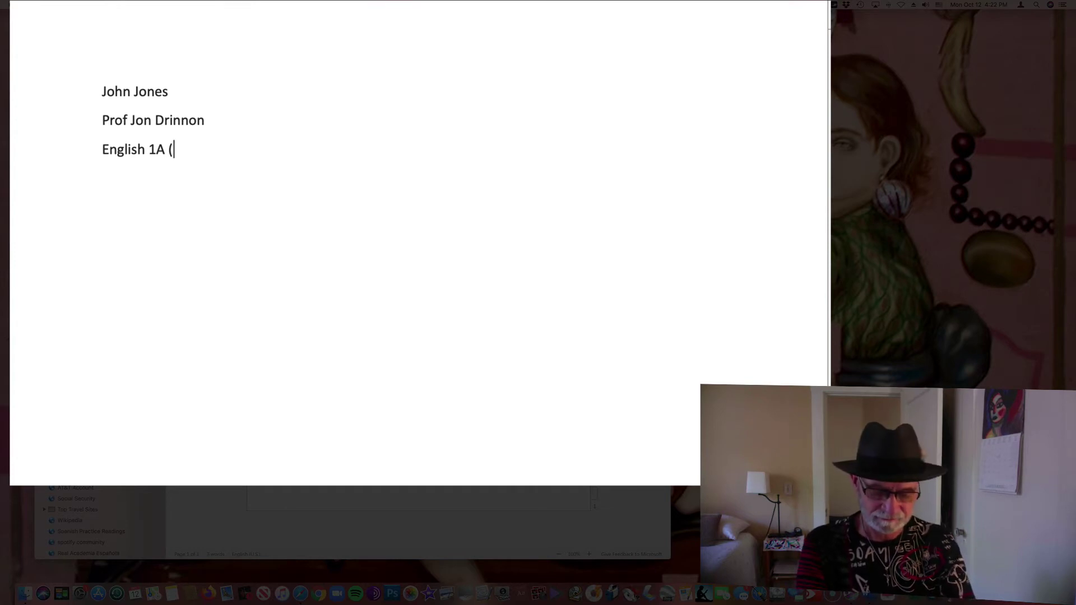
type("%")
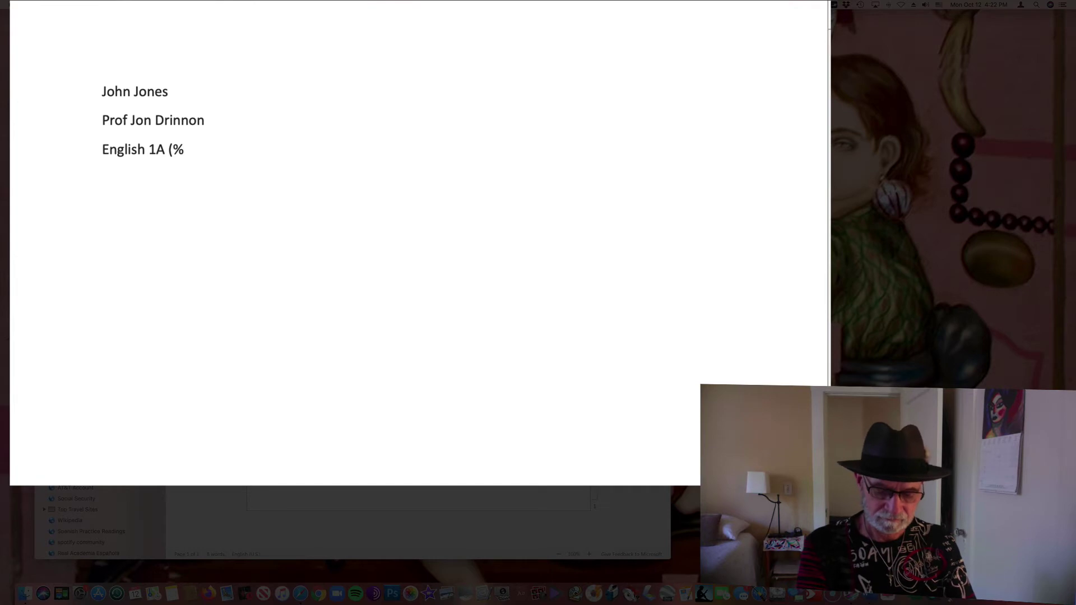
type(")")
key("BackSpace")
key("BackSpace")
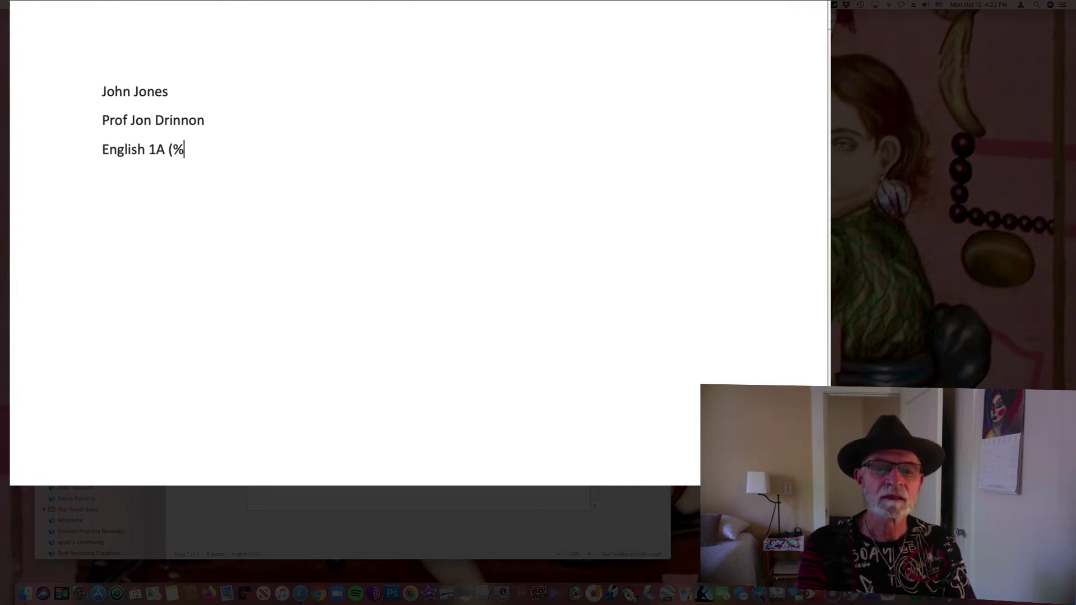
type("5")
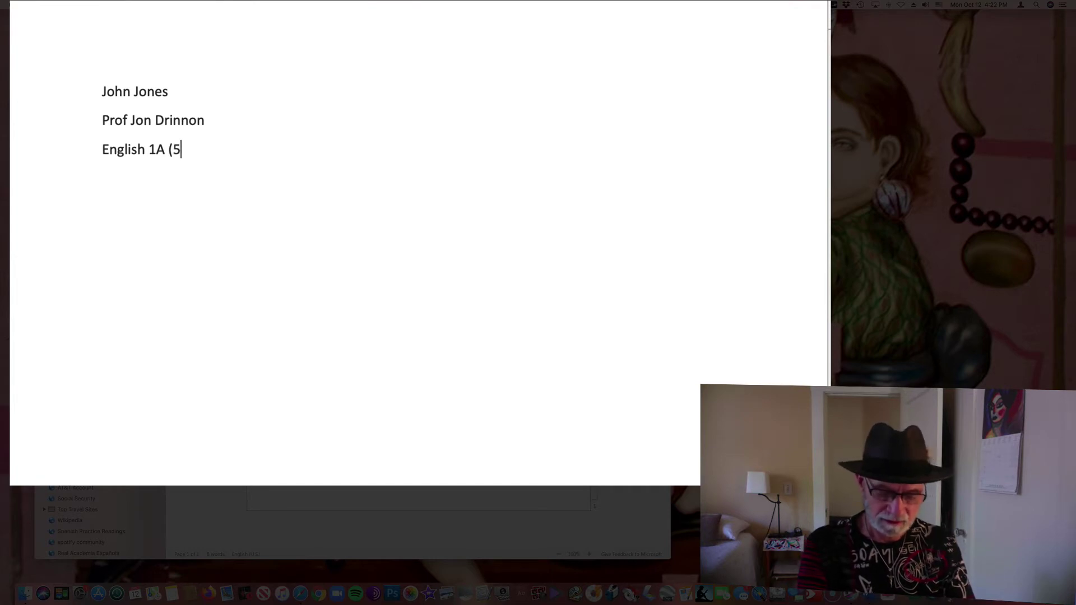
type("00)")
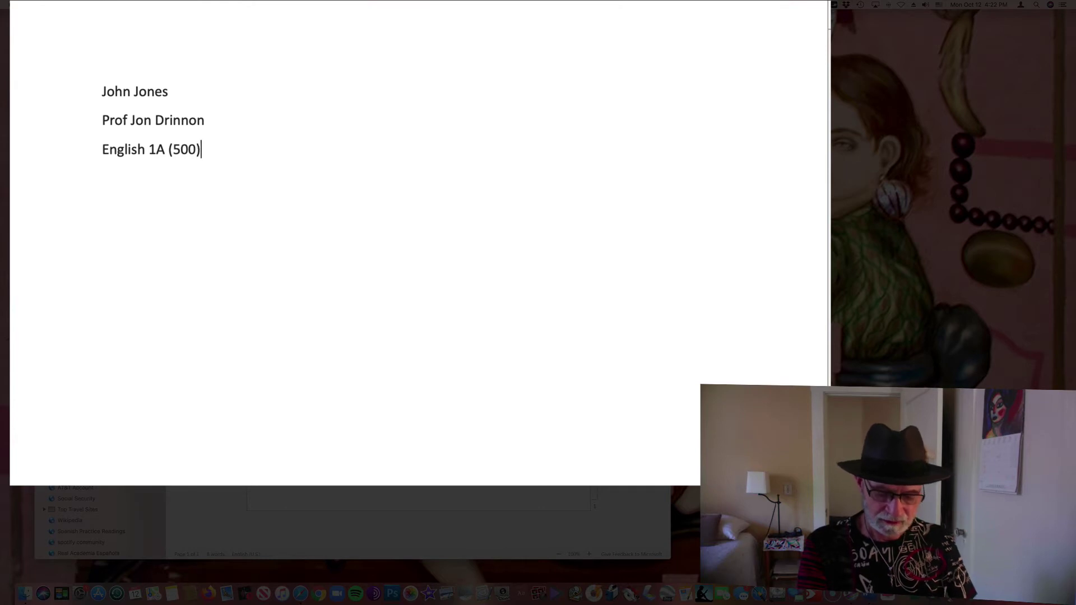
key("Return")
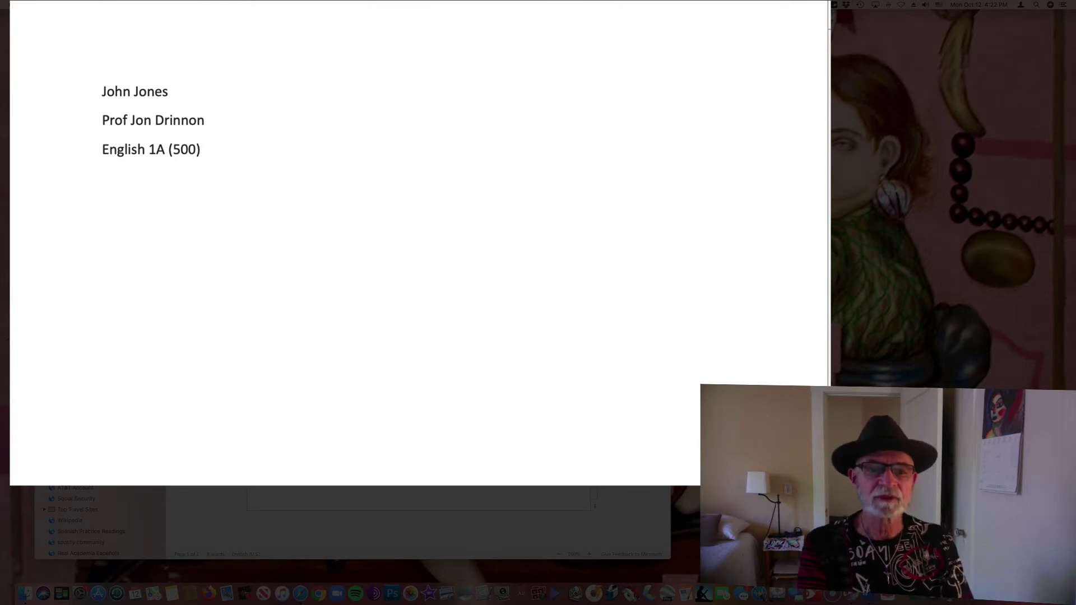
type("October ")
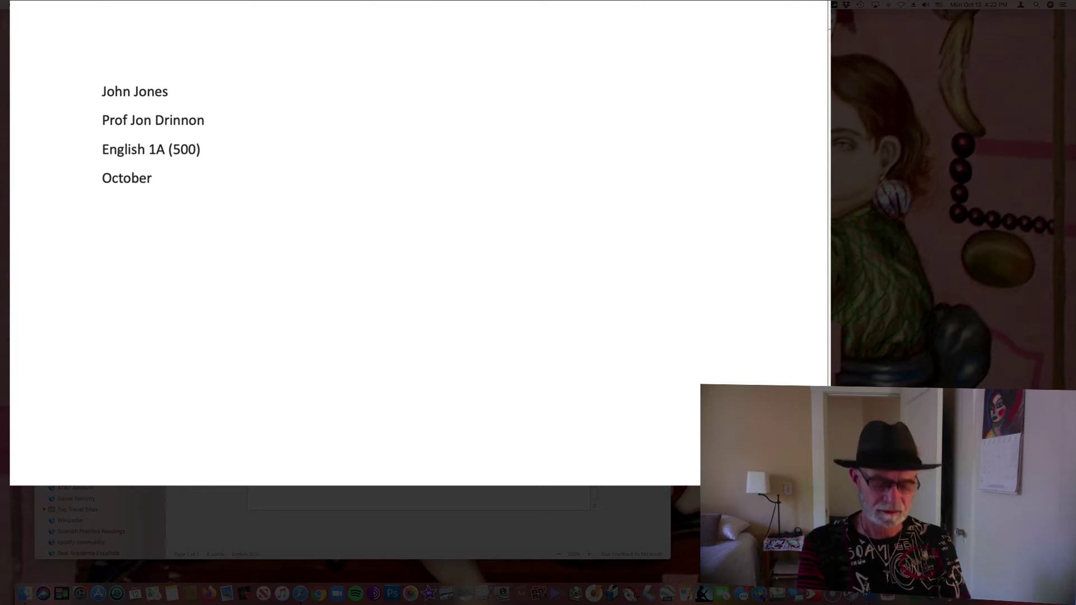
type("11,")
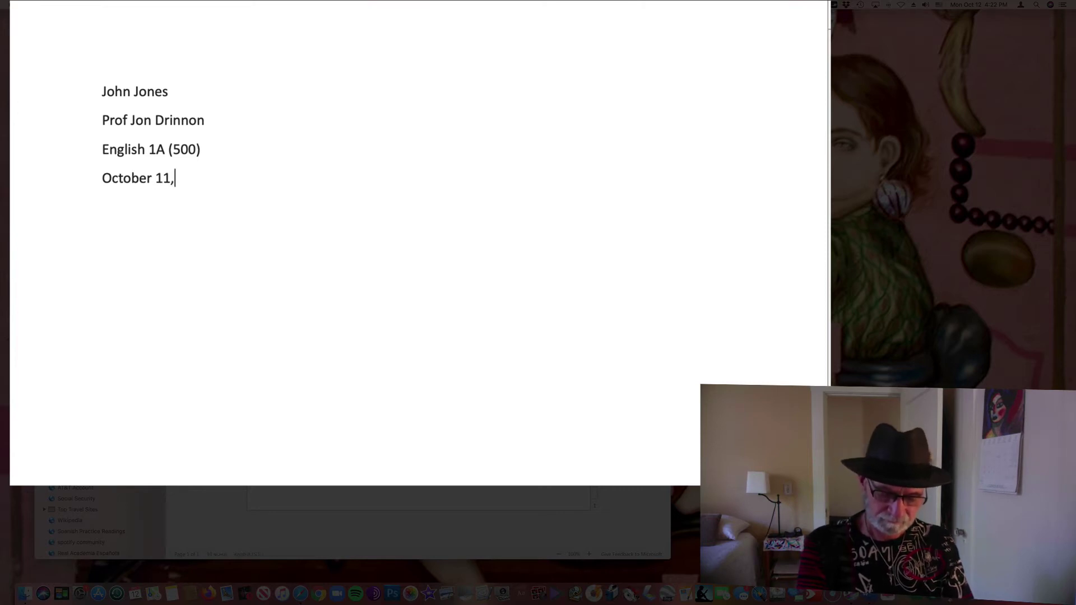
type(" 2020")
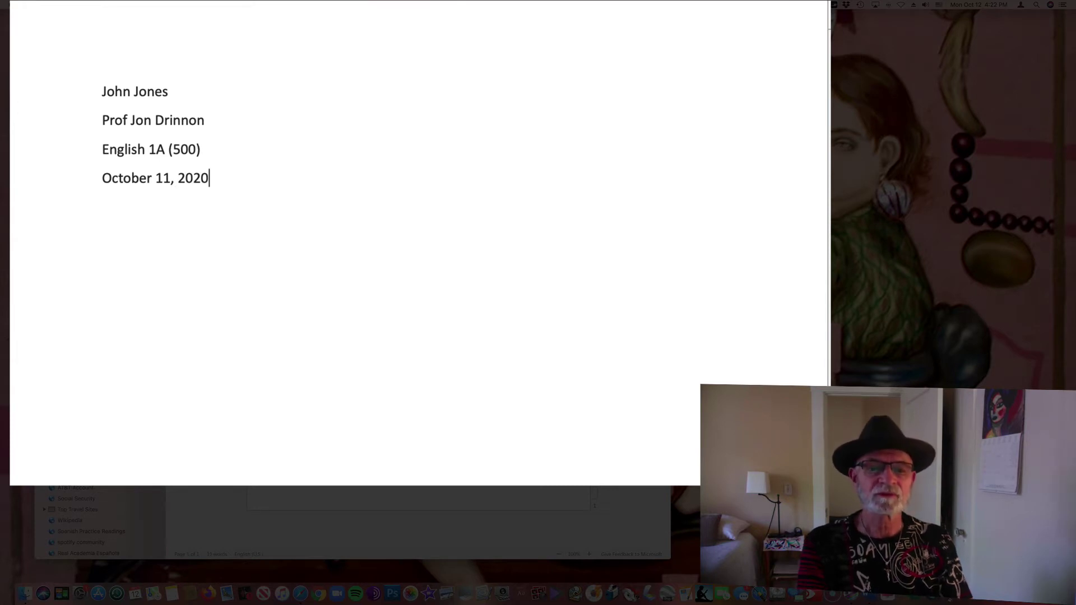
key("Return")
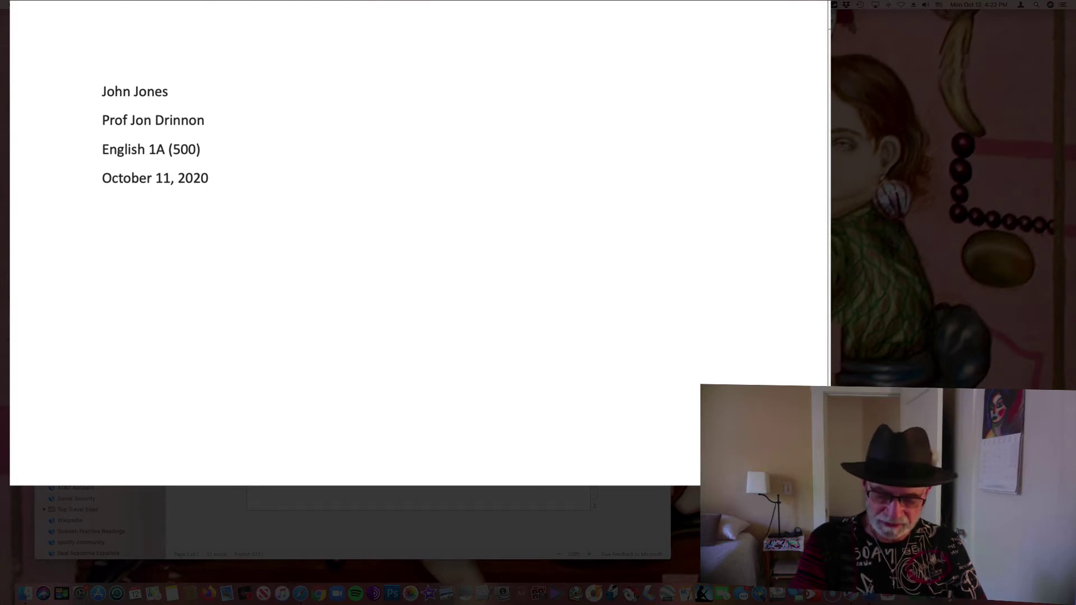
key("Return")
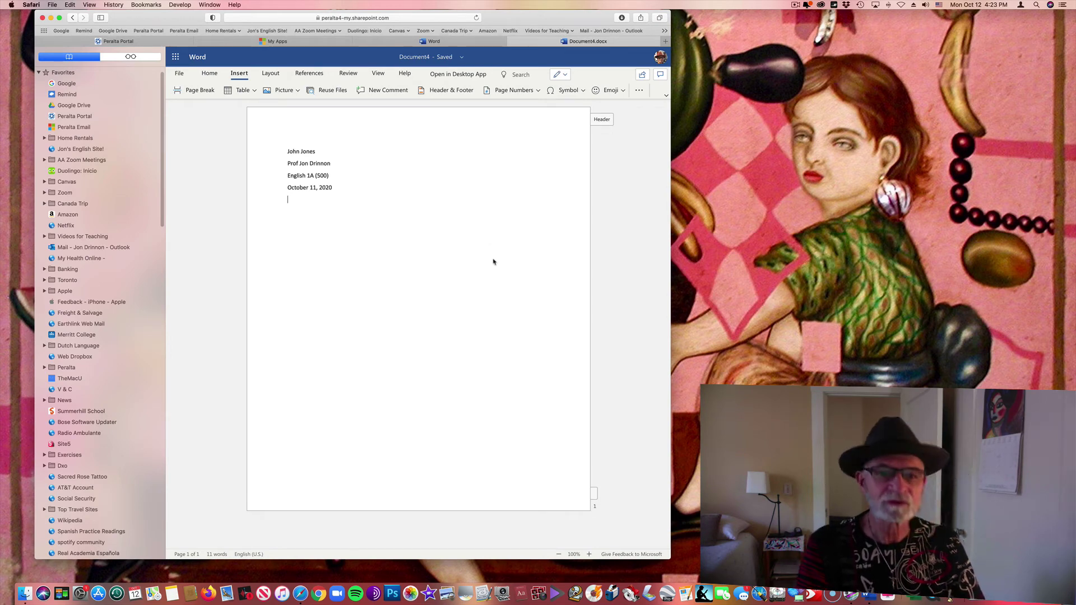
Apply Align Center from the Home tab to the empty line below the date
left_click(272, 72)
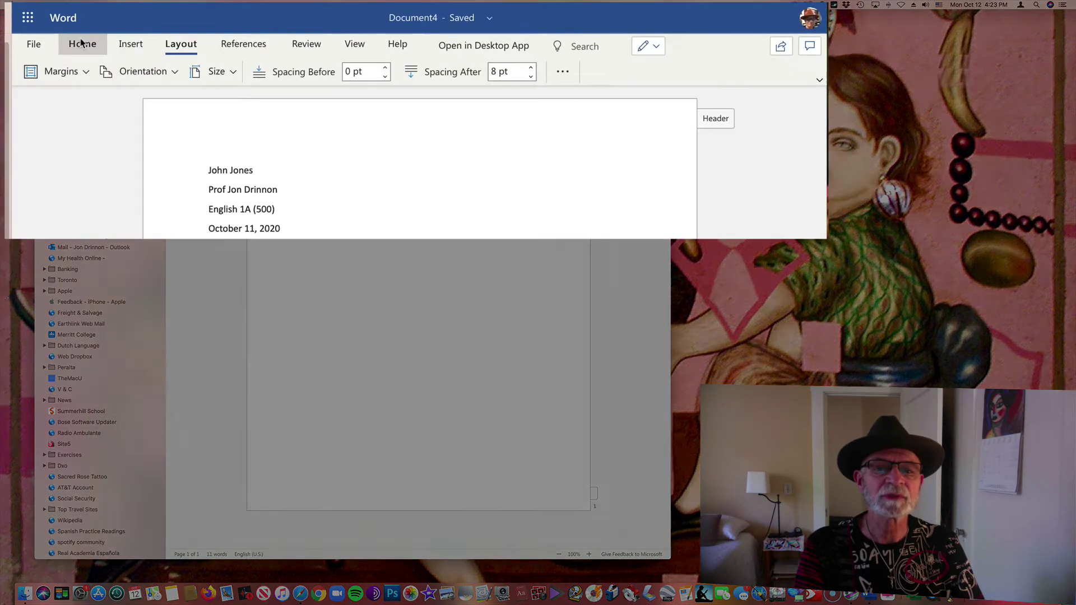
left_click(208, 72)
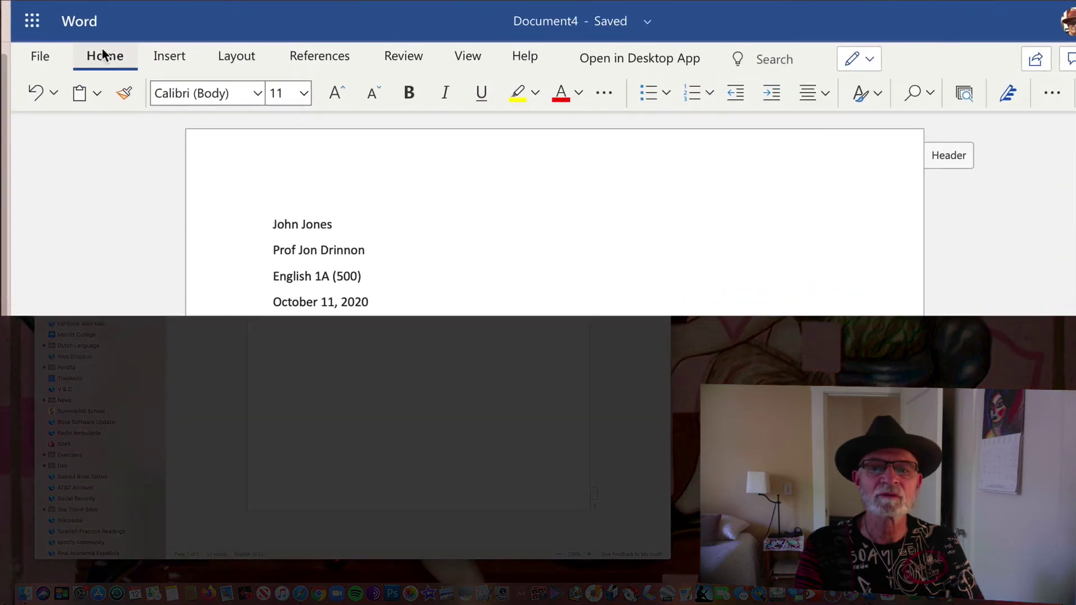
left_click(823, 92)
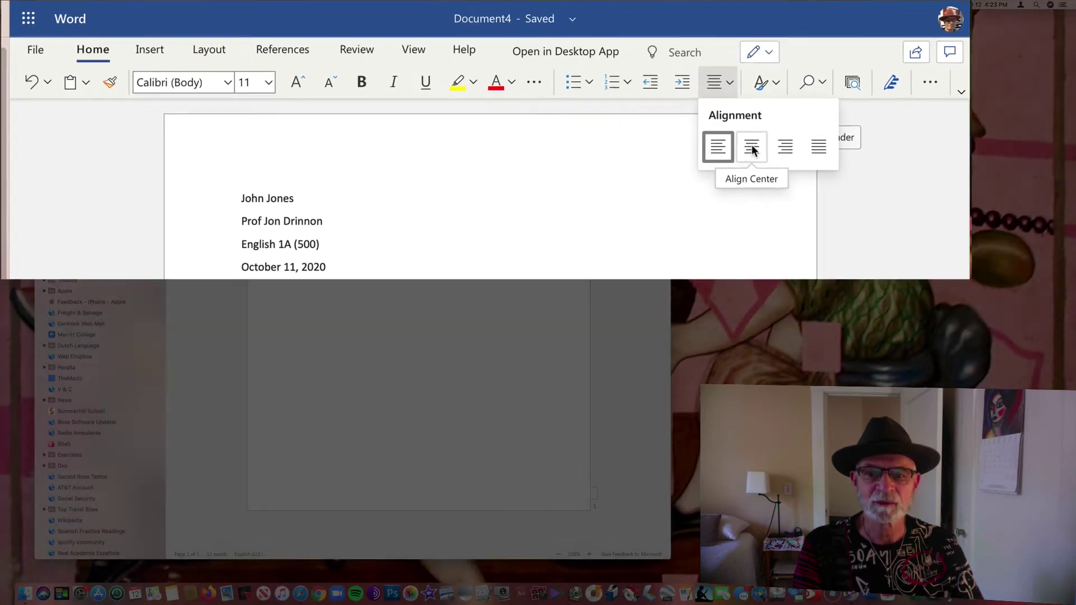
left_click(850, 167)
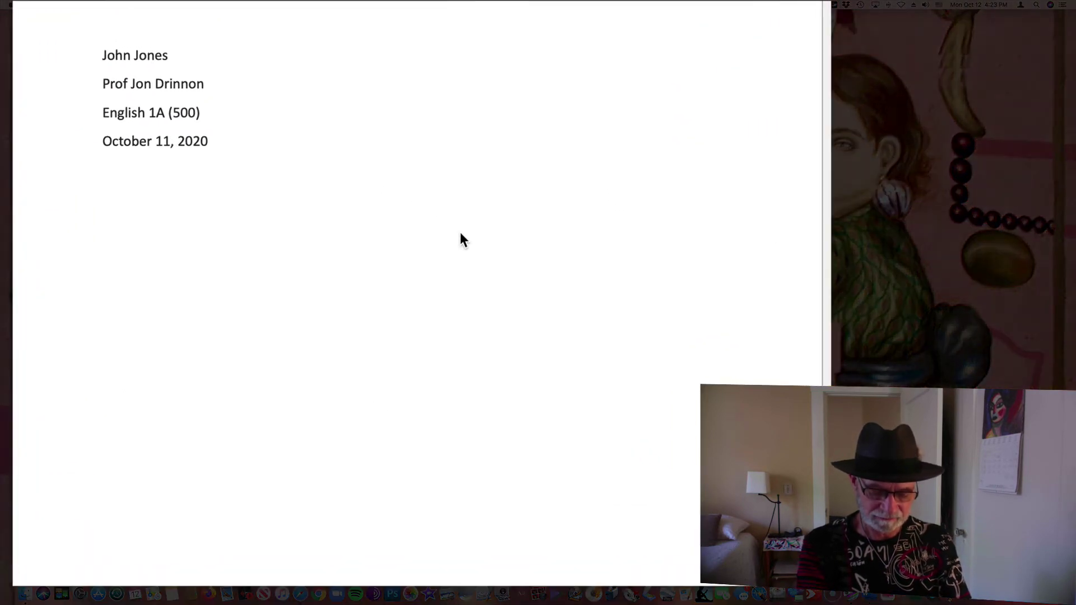
Type the centered title 'My Essay Title' and Tab-indent the empty line below it
type("My")
key("Return")
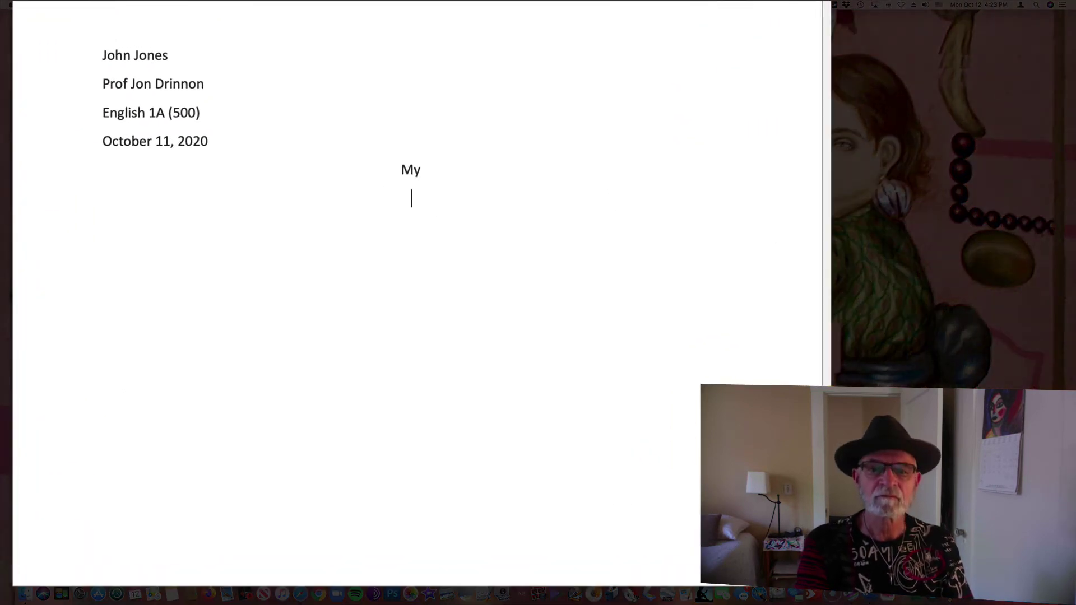
key("BackSpace")
type("Essay Title")
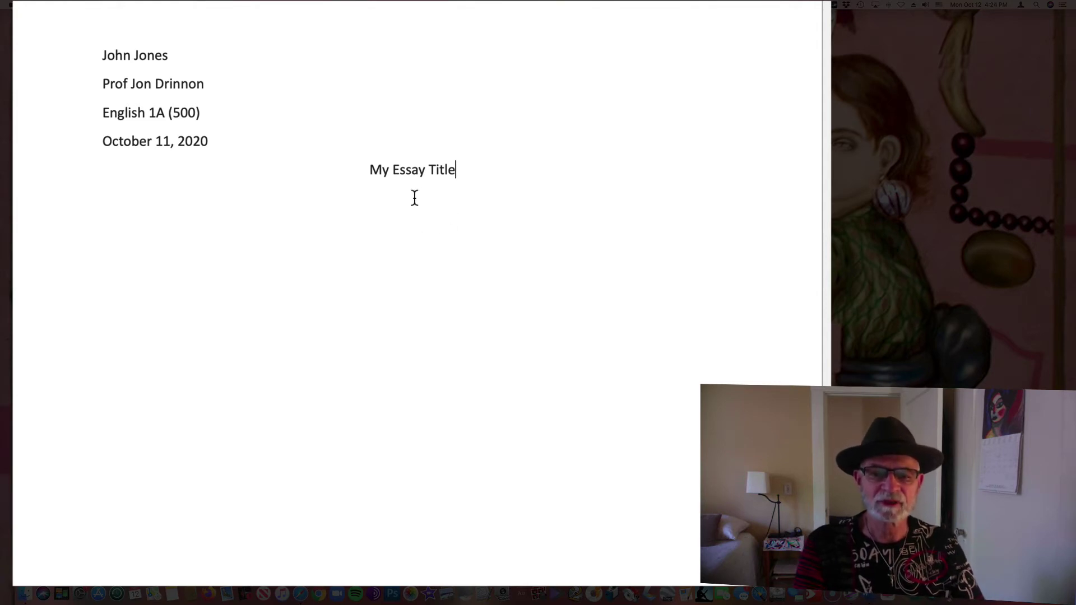
left_click(112, 186)
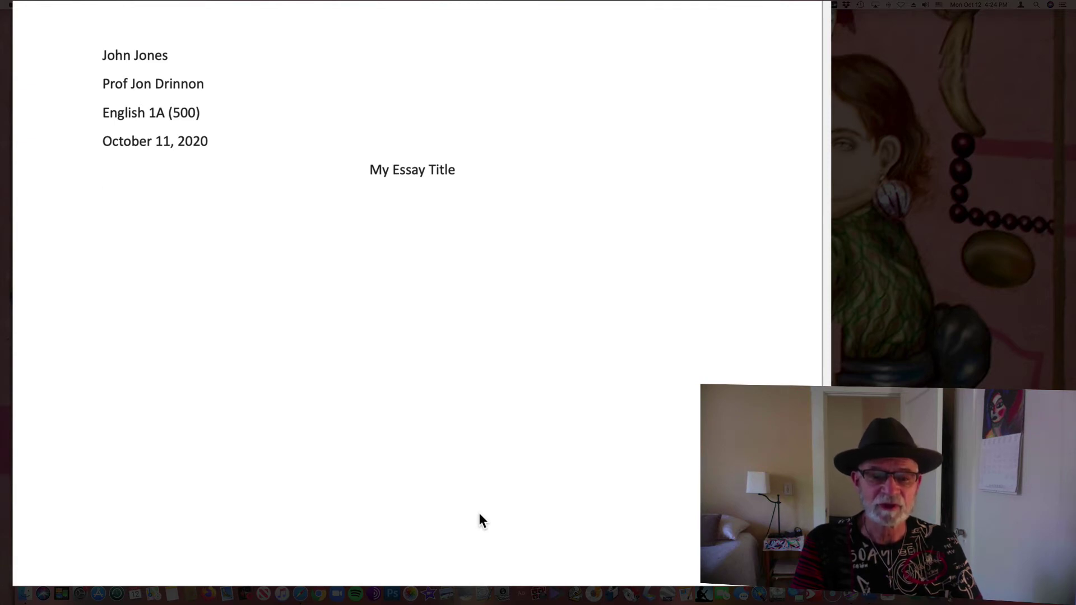
key("Tab")
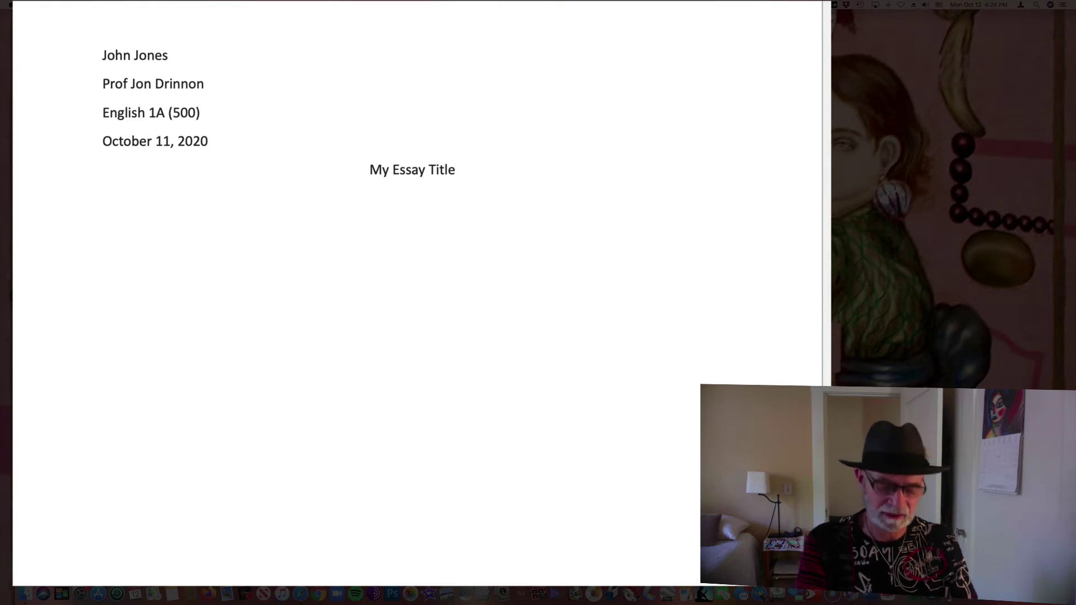
Type 'This is the first line of my essay', fixing typos, followed by placeholder gibberish text
type("This is the firt")
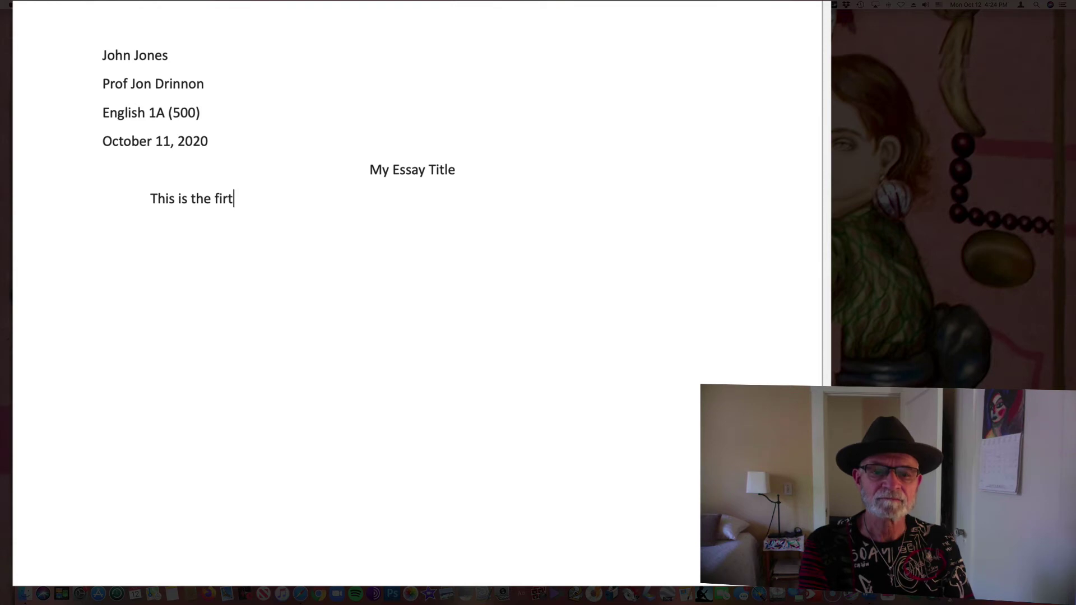
key("BackSpace")
type("st line of")
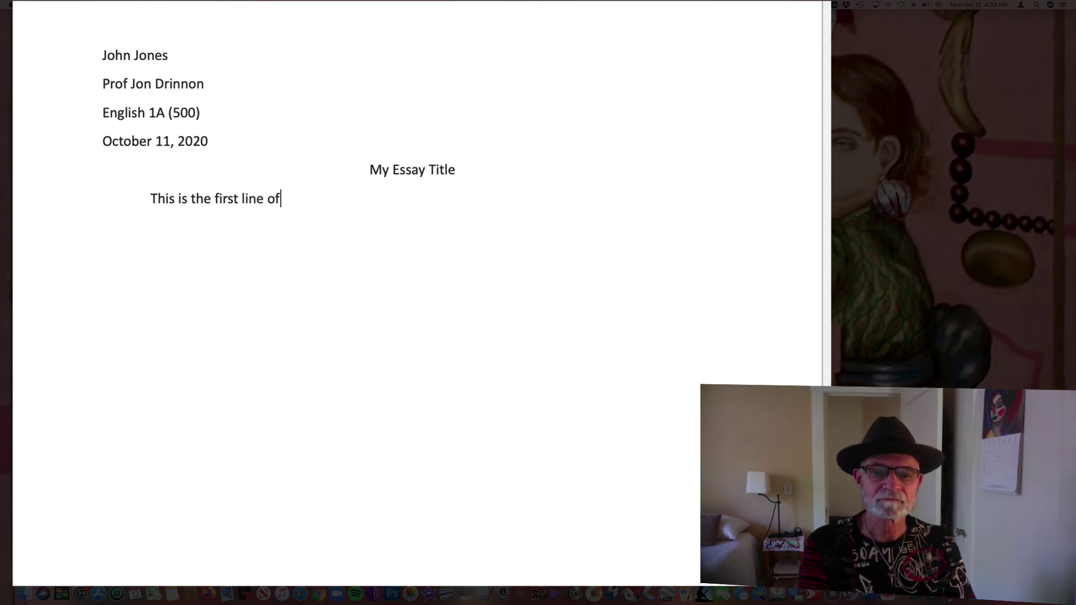
type(" my e")
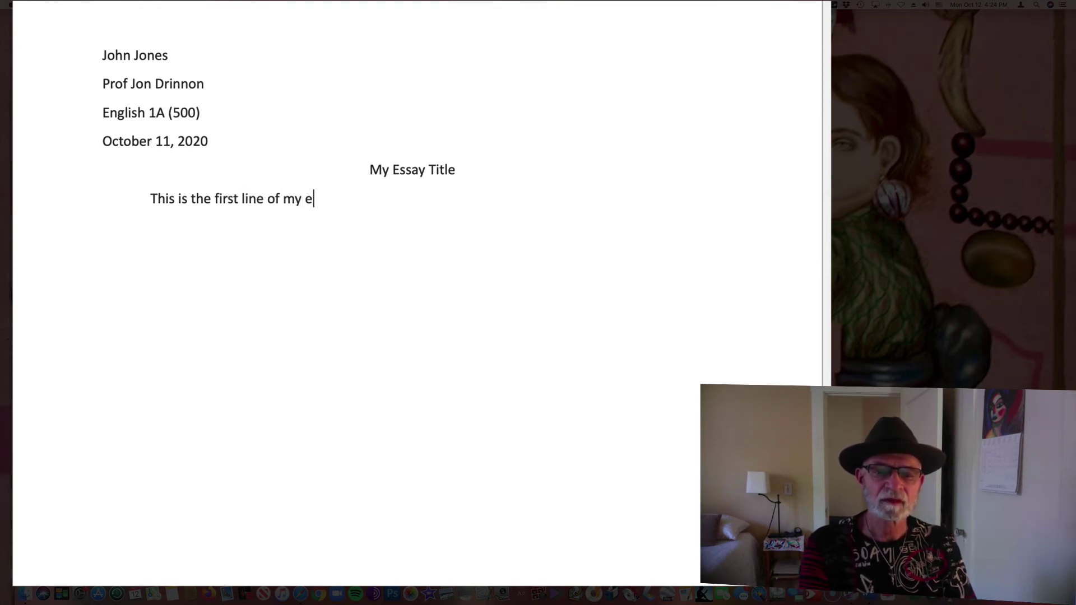
type("ssauy")
key("BackSpace")
key("BackSpace")
type("uy")
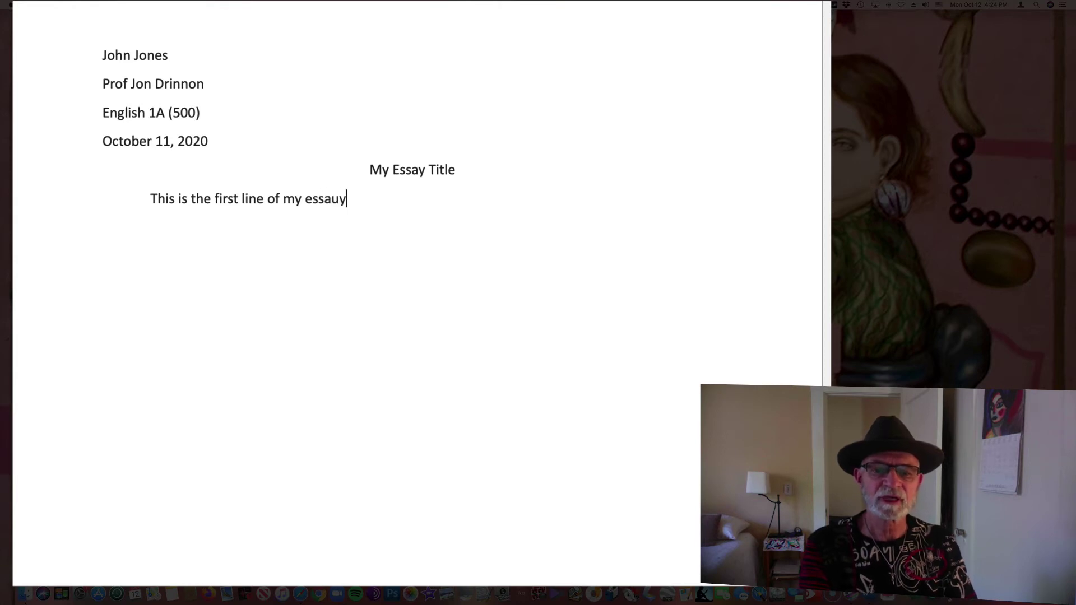
key("BackSpace")
key("BackSpace")
type("y ")
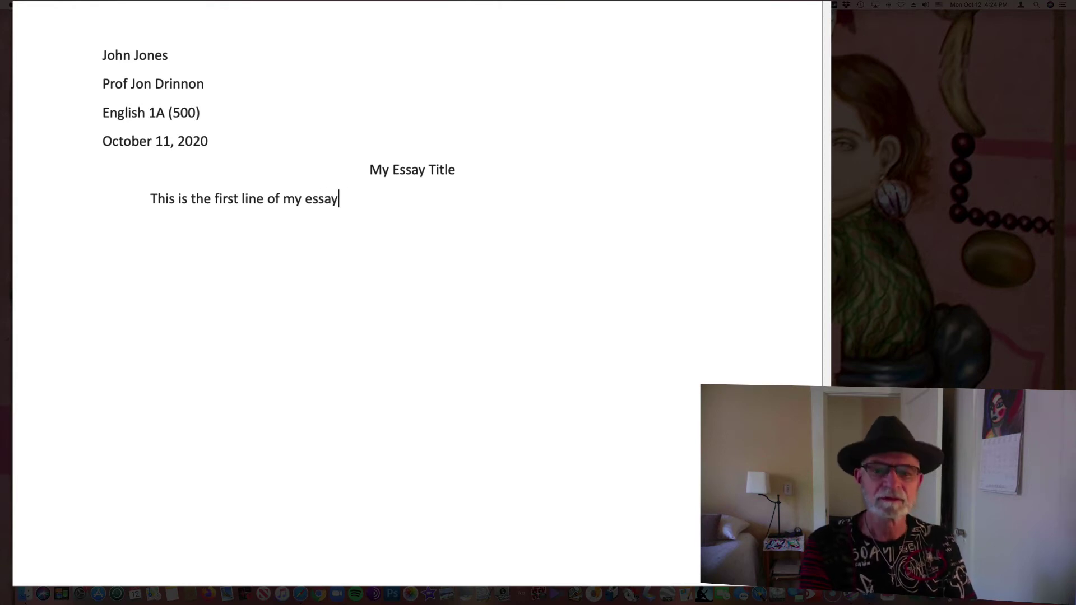
type("lkjsad;flkadsf lds;fkl s")
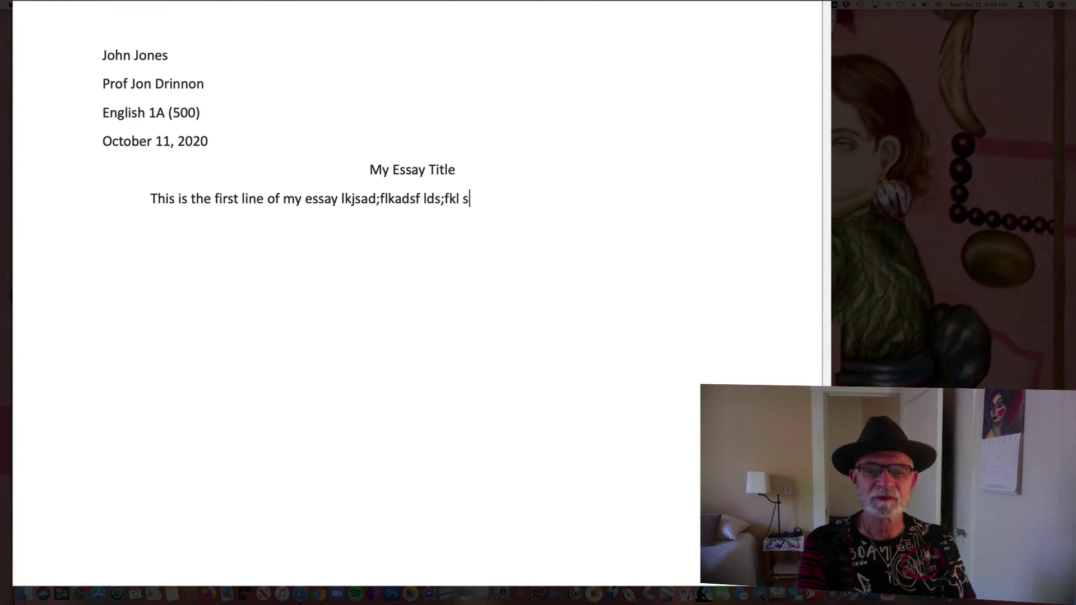
type(";dfklm;lk ;ldkmsf ;ldkms ;ldksfm")
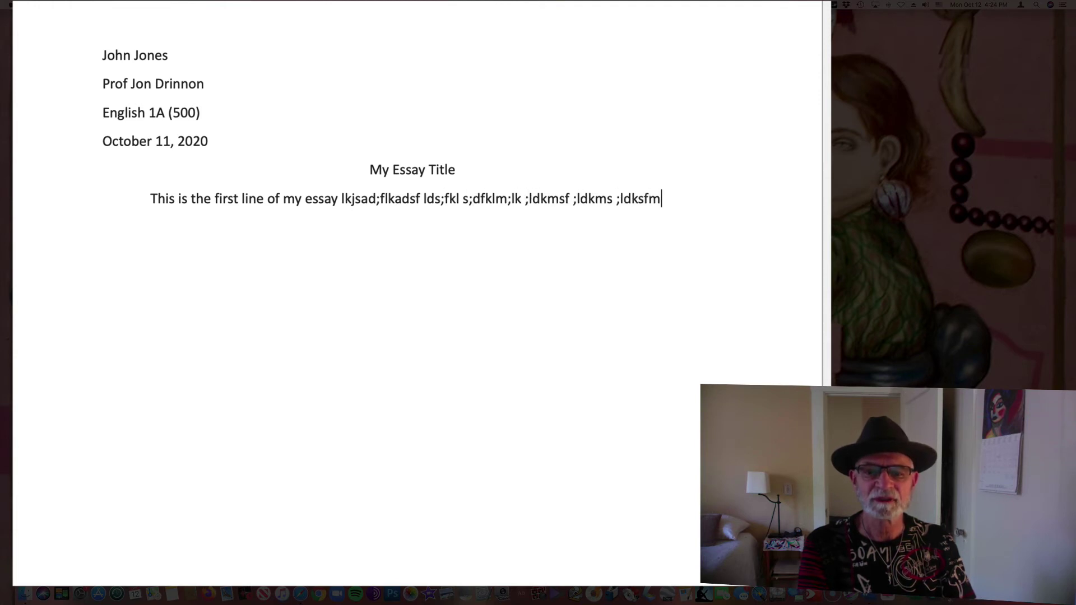
type(";lkm;sdklsa;dfklms;dl sdfklas;d")
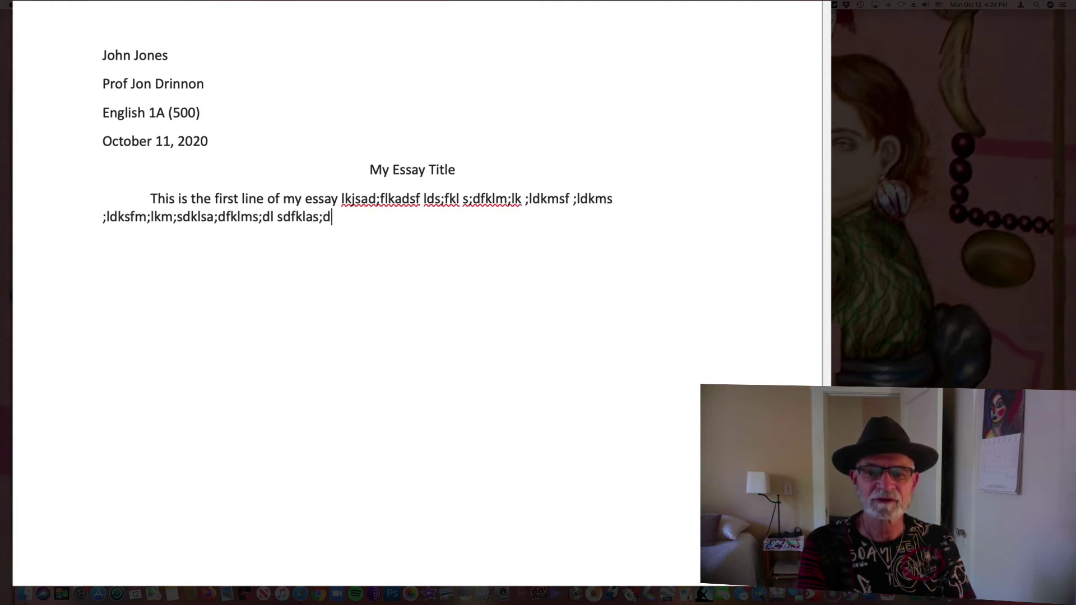
type("fkl s;dfklsdk f;lskdf ;sadklsa;dfklm s;")
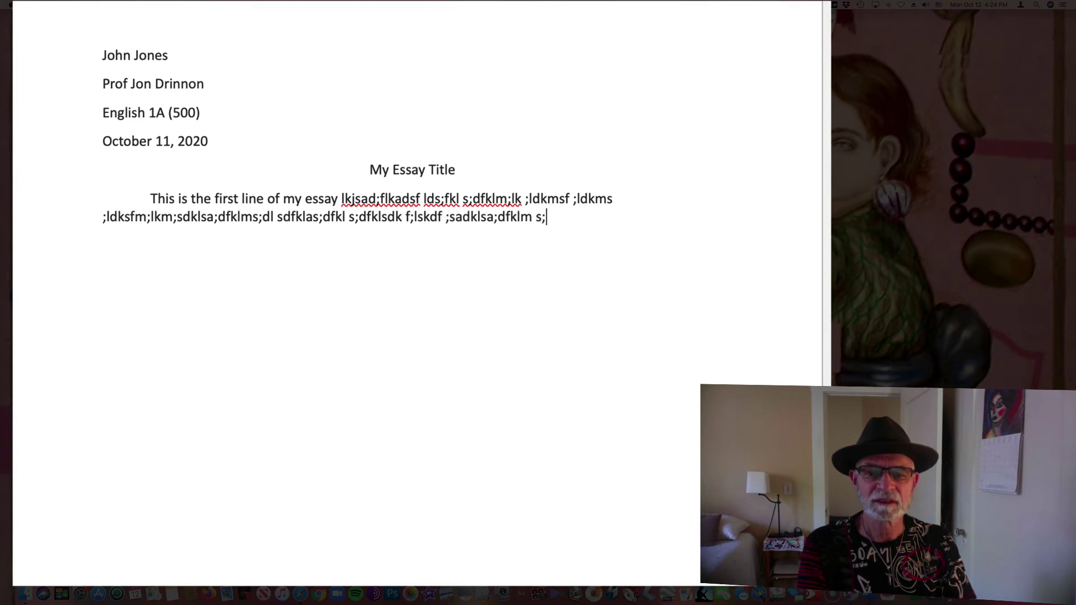
type("dkl as;fkls;dkfls dfl;ksm df;lkamsdf;lkadsf;ldjs;l")
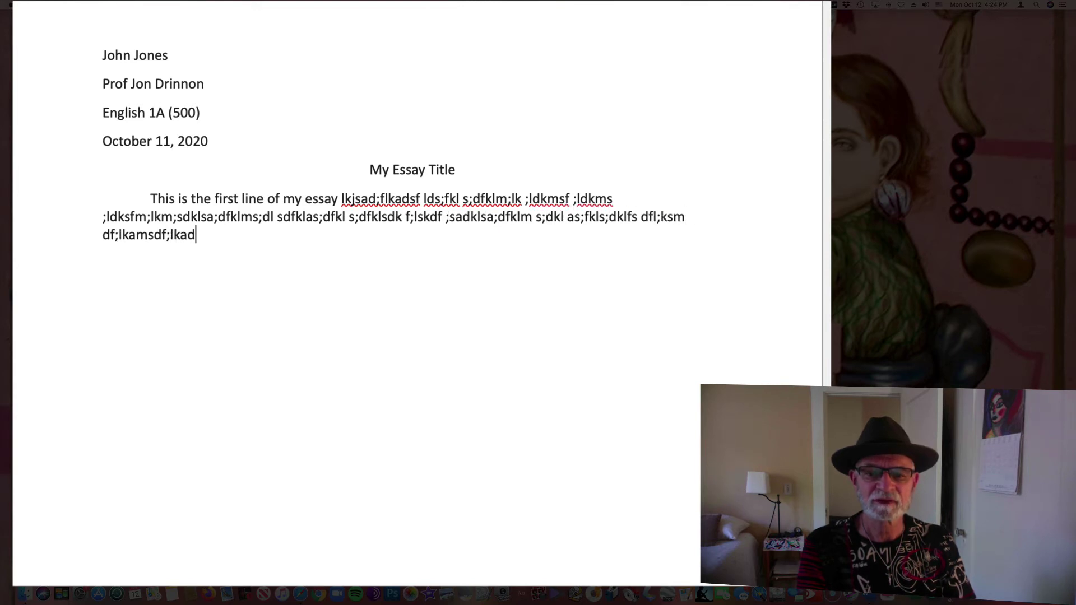
type("dksjf;adkl")
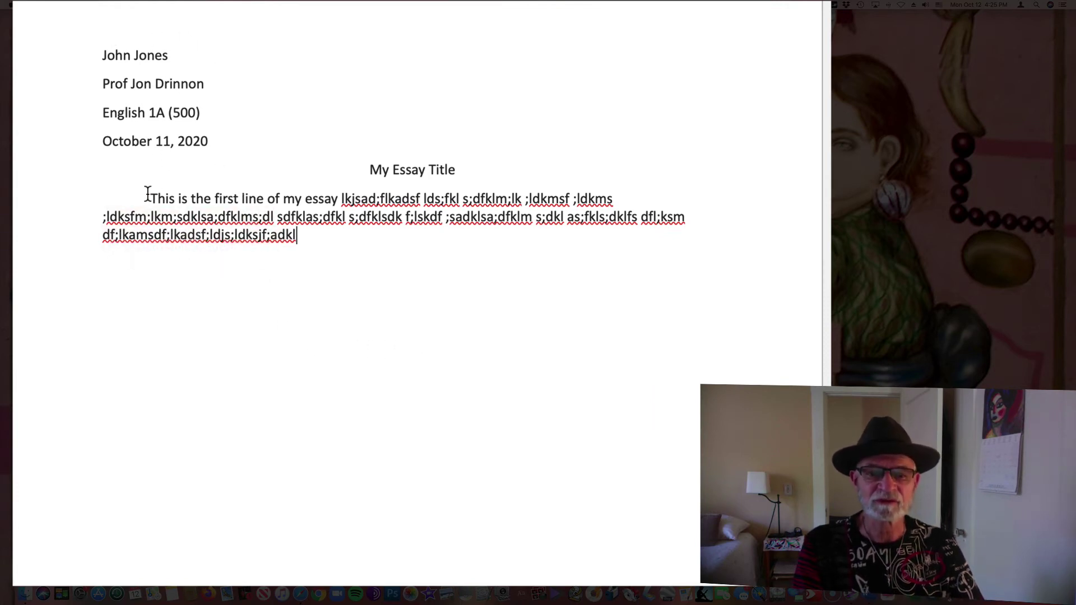
Select the whole essay paragraph beginning with 'This' under the title
left_click_drag(146, 194, 308, 235)
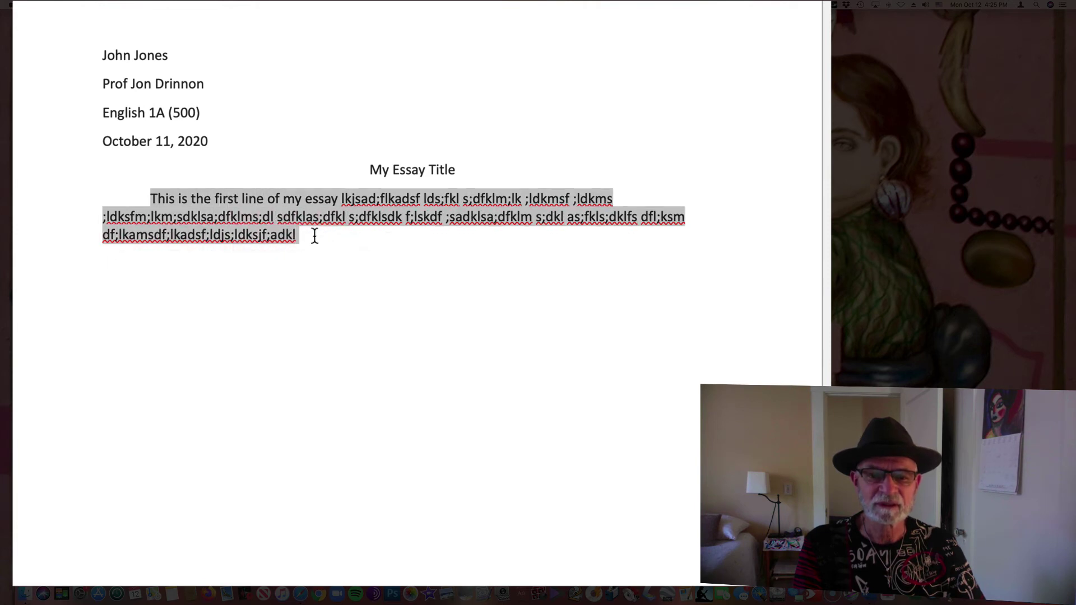
left_click(99, 178)
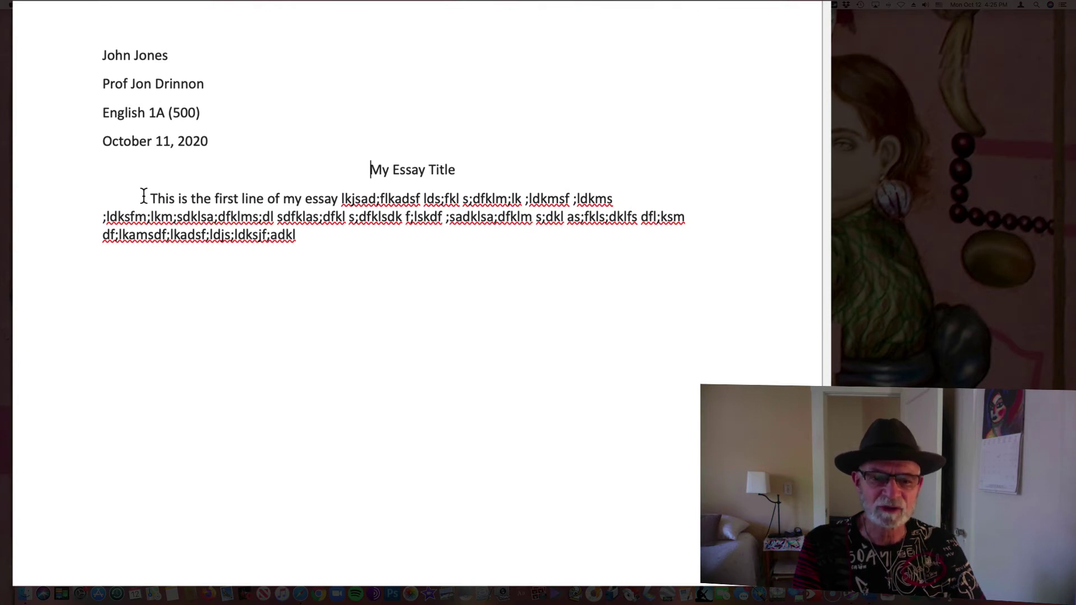
left_click_drag(149, 198, 319, 237)
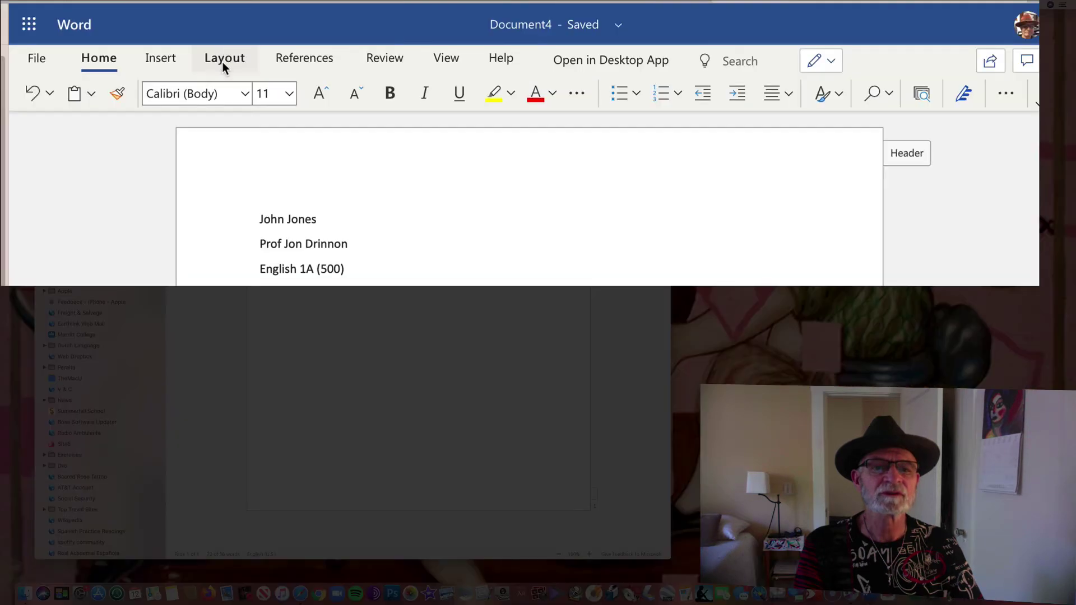
left_click(222, 62)
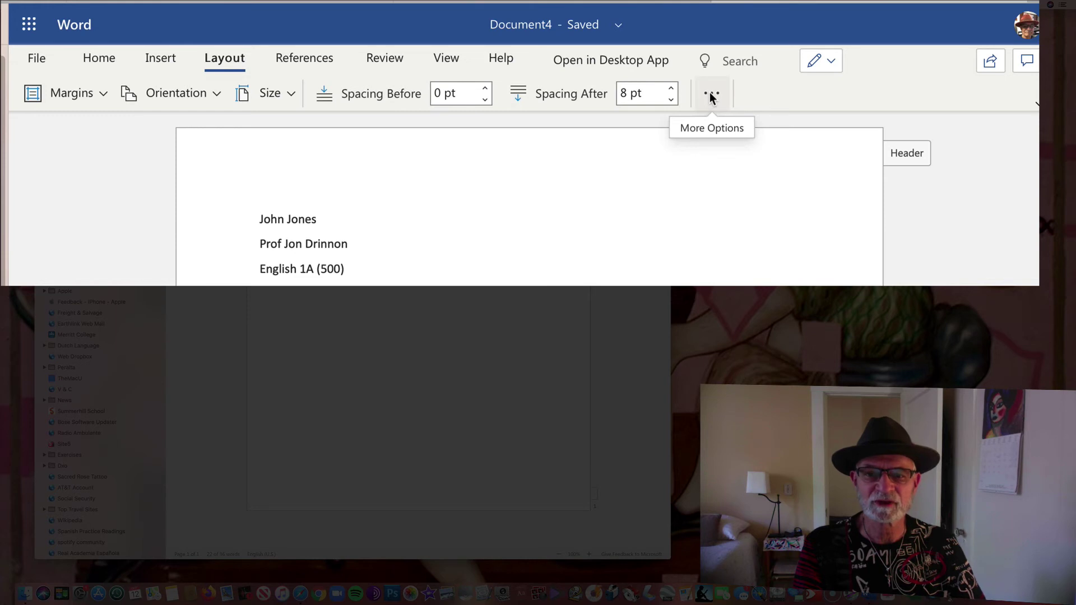
left_click(709, 93)
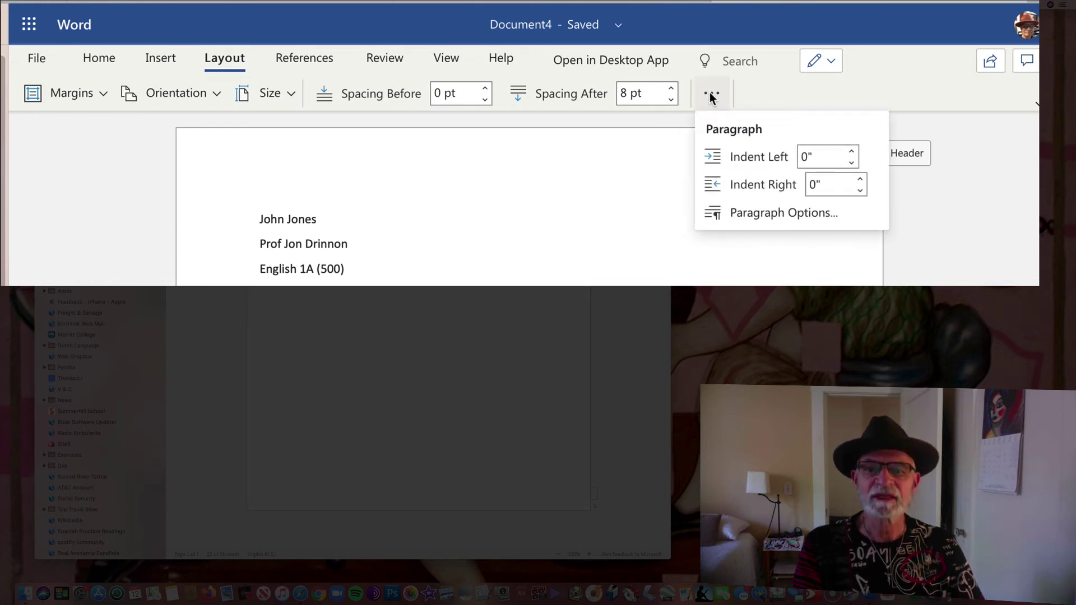
left_click(736, 213)
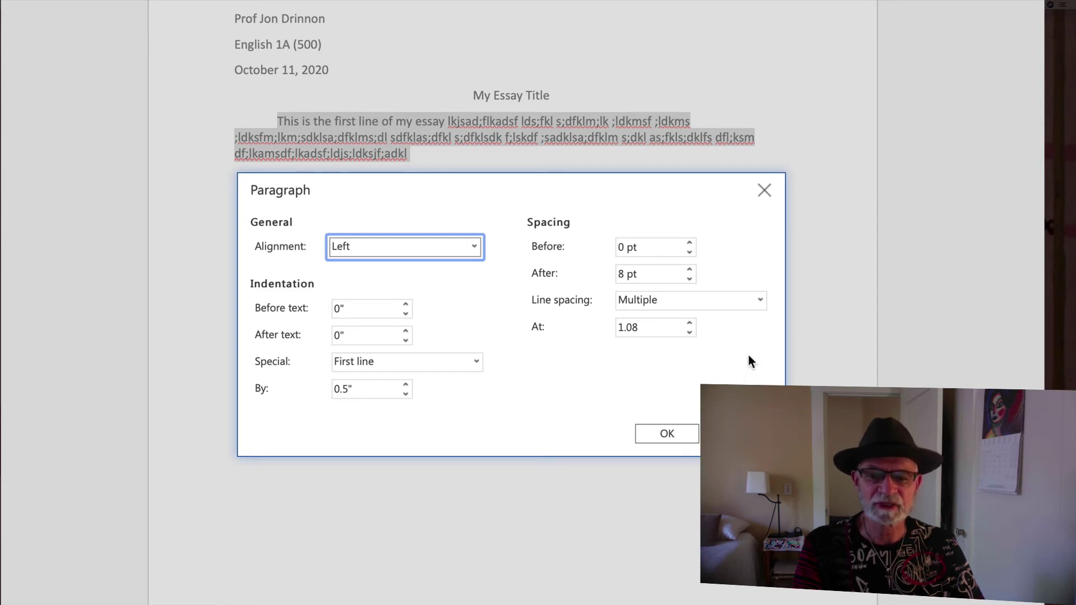
left_click(759, 301)
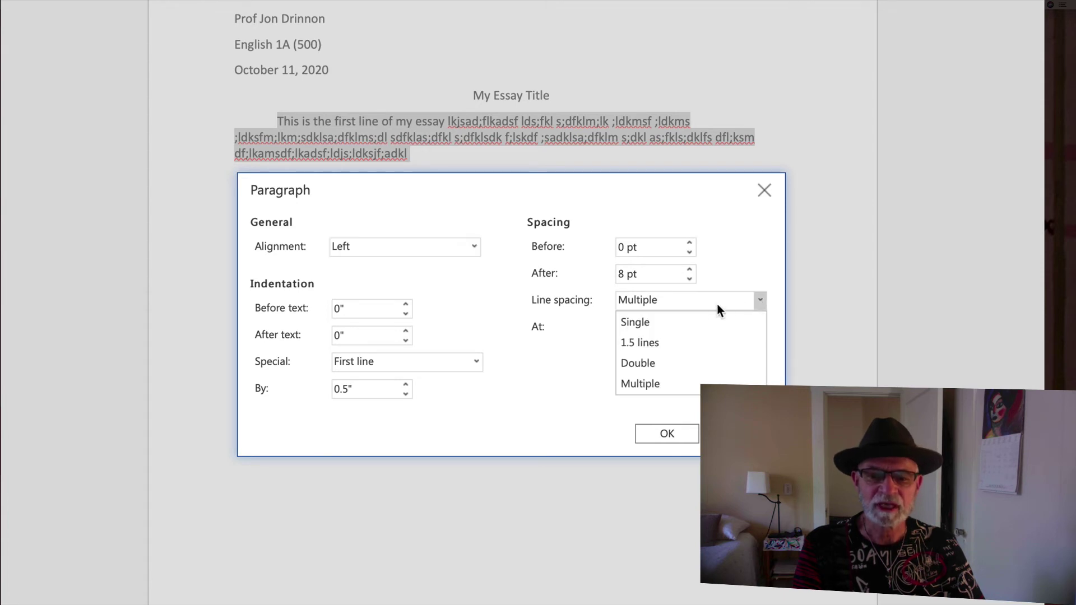
left_click(676, 372)
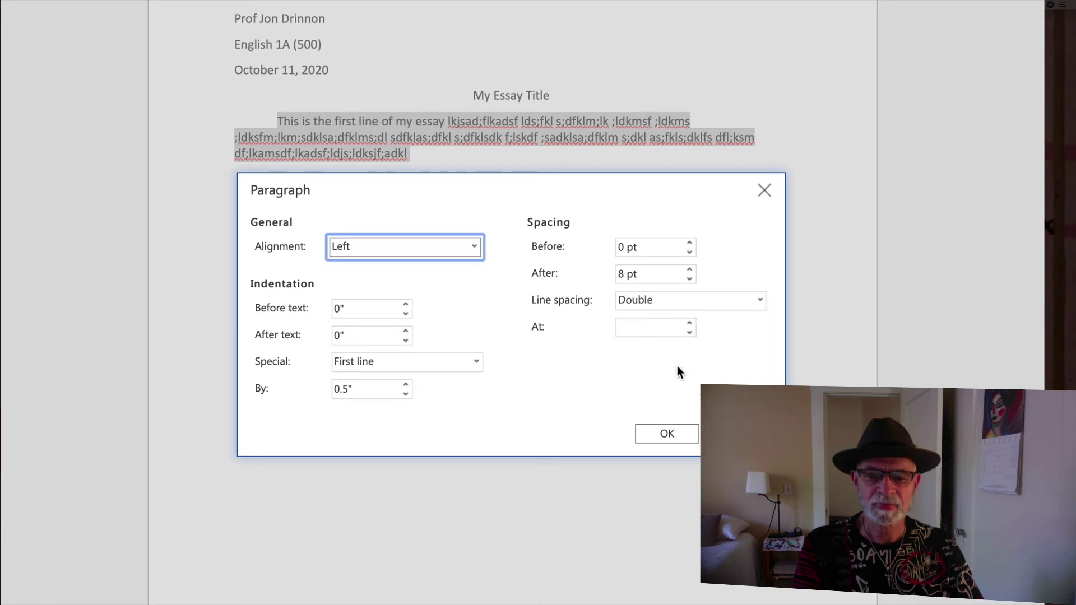
left_click(667, 434)
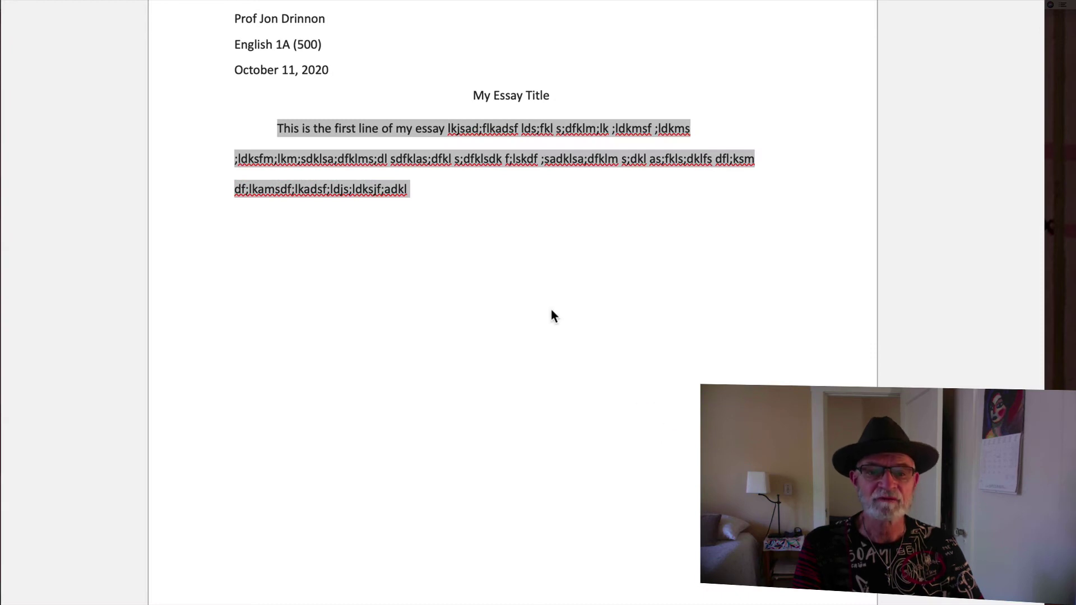
left_click(437, 186)
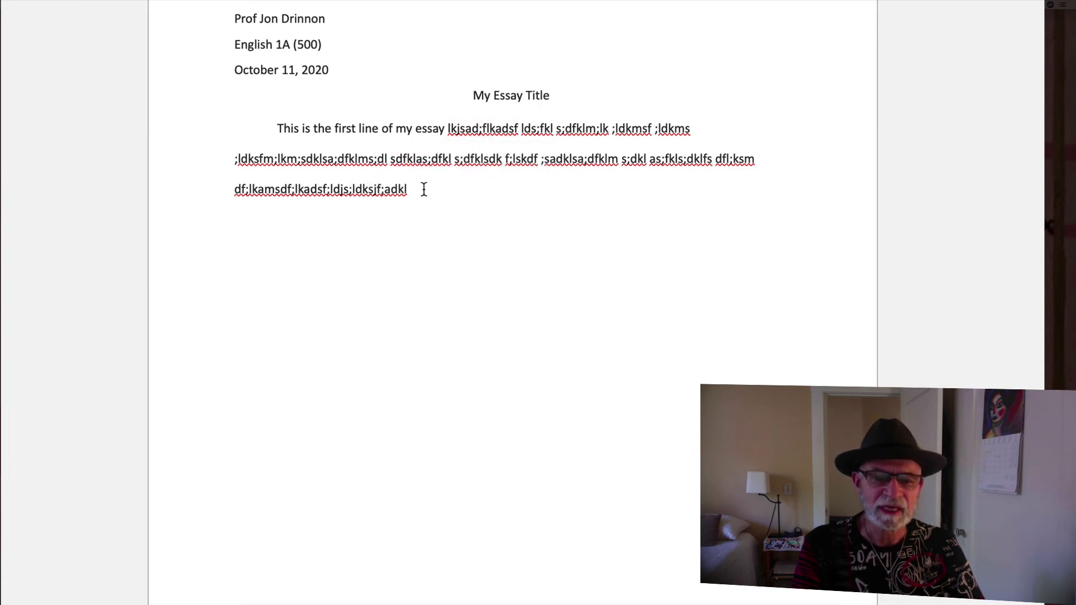
Add a second placeholder paragraph and insert spaces into its long strings so lines wrap
key("Return")
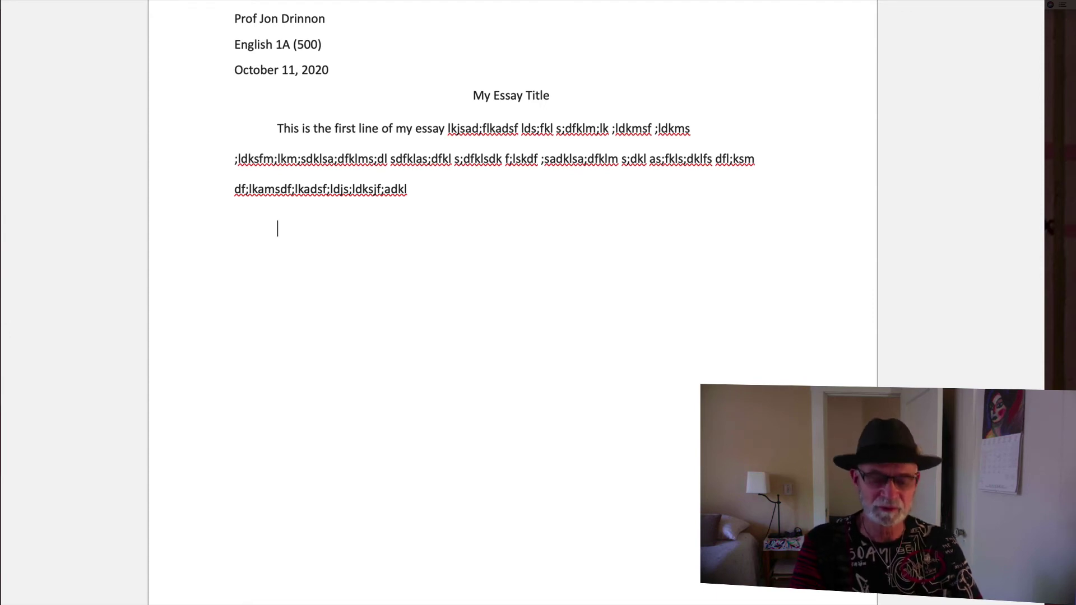
type(";l j ;ladksf ;lk f")
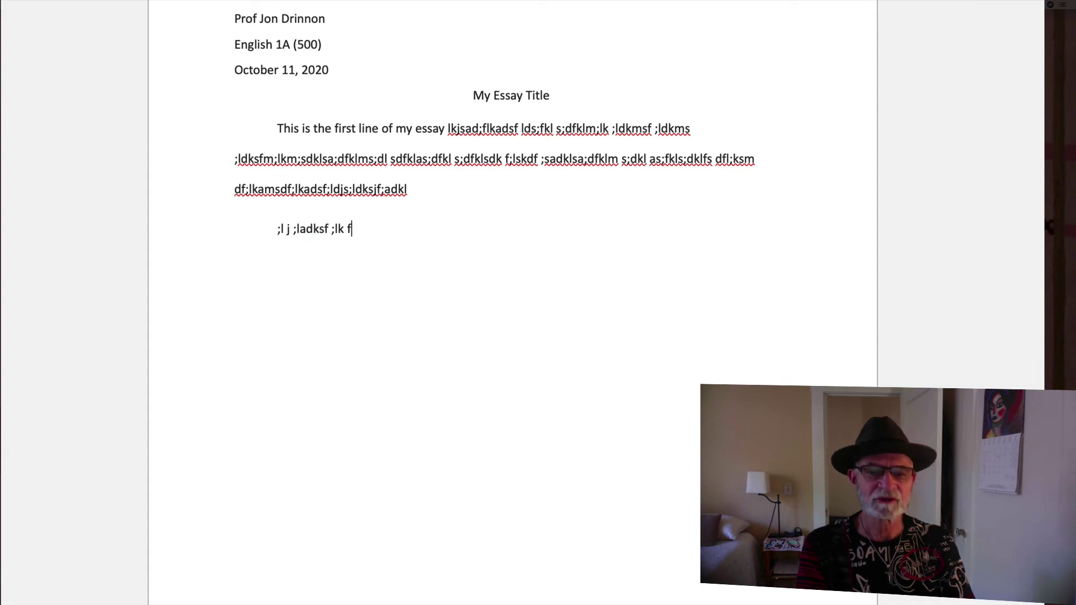
type(";ldksjf;ldk js;dfklj s;dfkl s;dklfj s;")
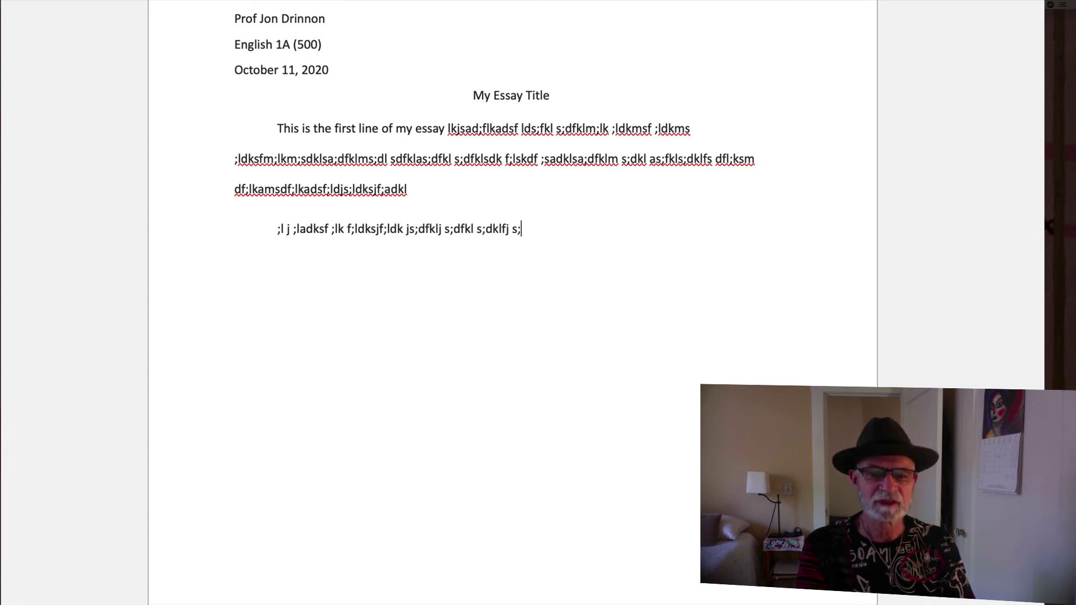
type("dfkls;fkls;dfjklsdfkl ;l;lkdjs")
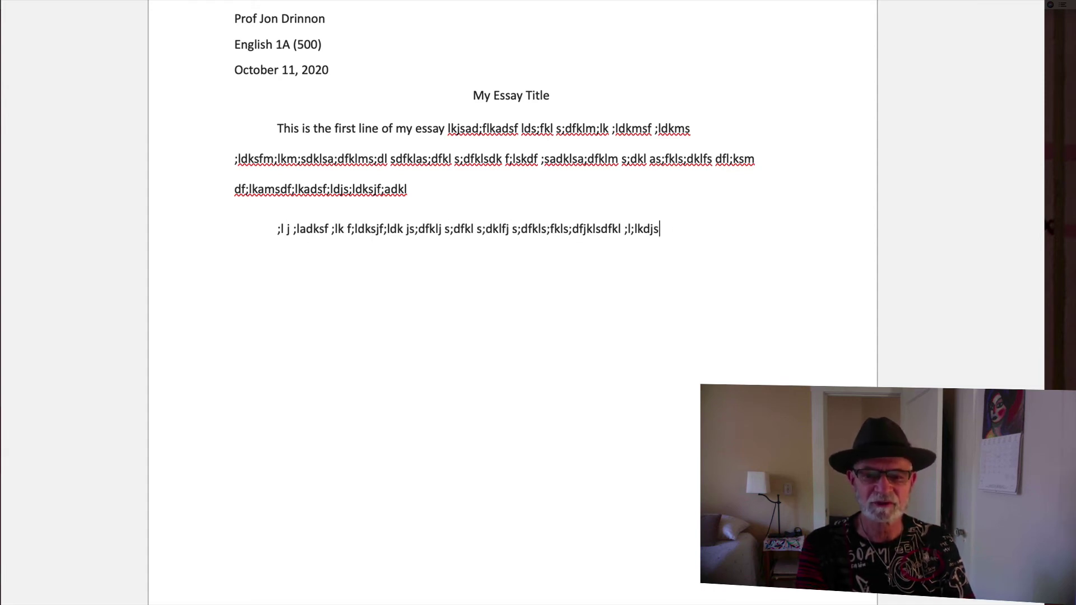
type("f ;lkds f;l;dksfsldfks;dfkls")
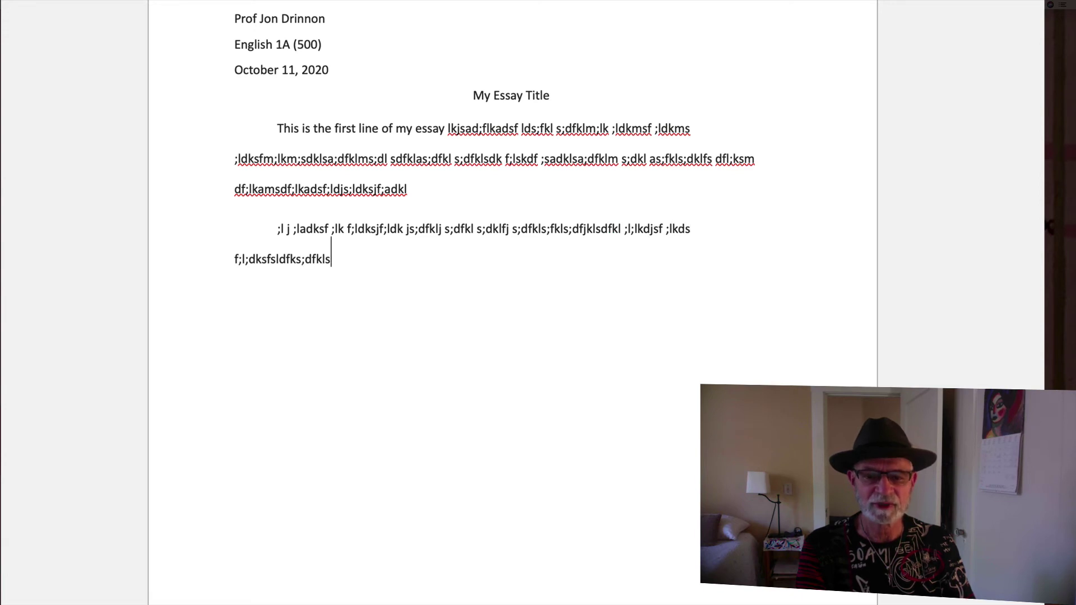
type("fkl;sd;fklasd;fklsd;fl sdlfk;s;dfklsd;fkl")
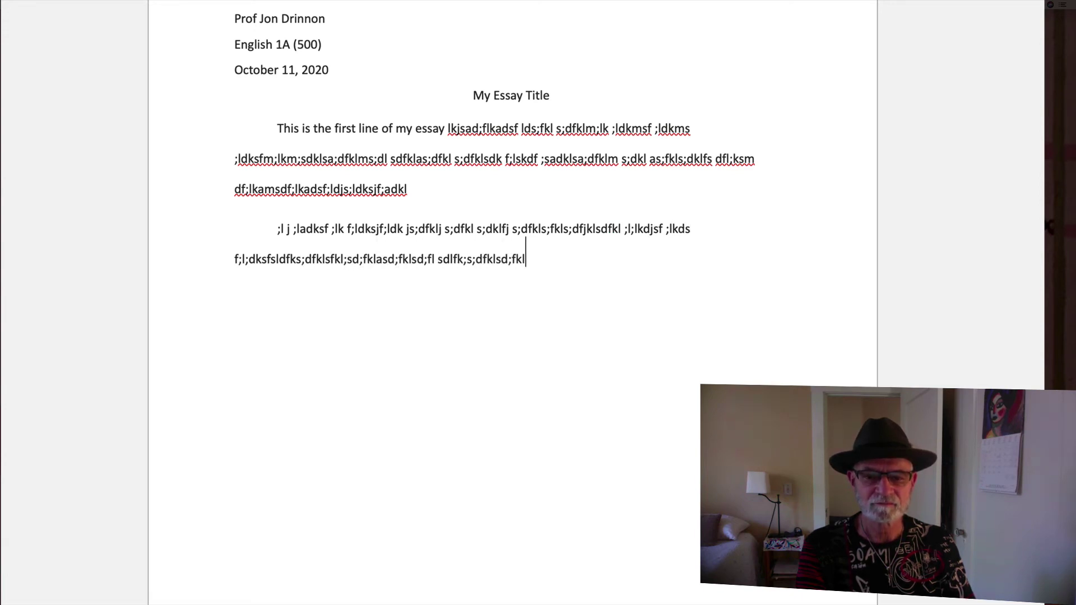
type("js;dk;ldjksasa;djkas;dkljfs;adkas;")
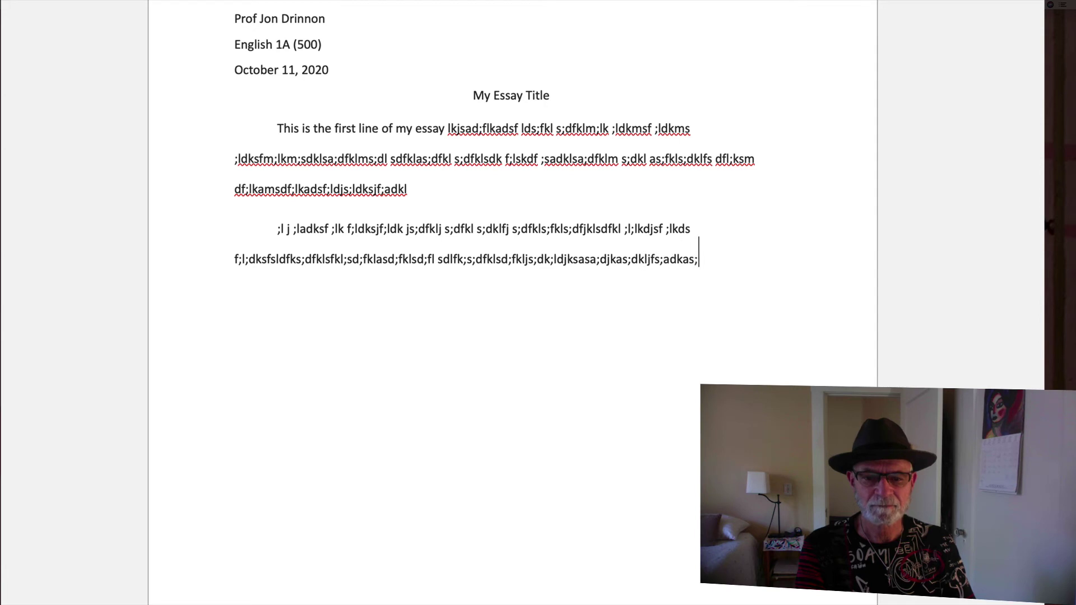
type("dkljfas;dkljfas;klldfsldfks;dfklj")
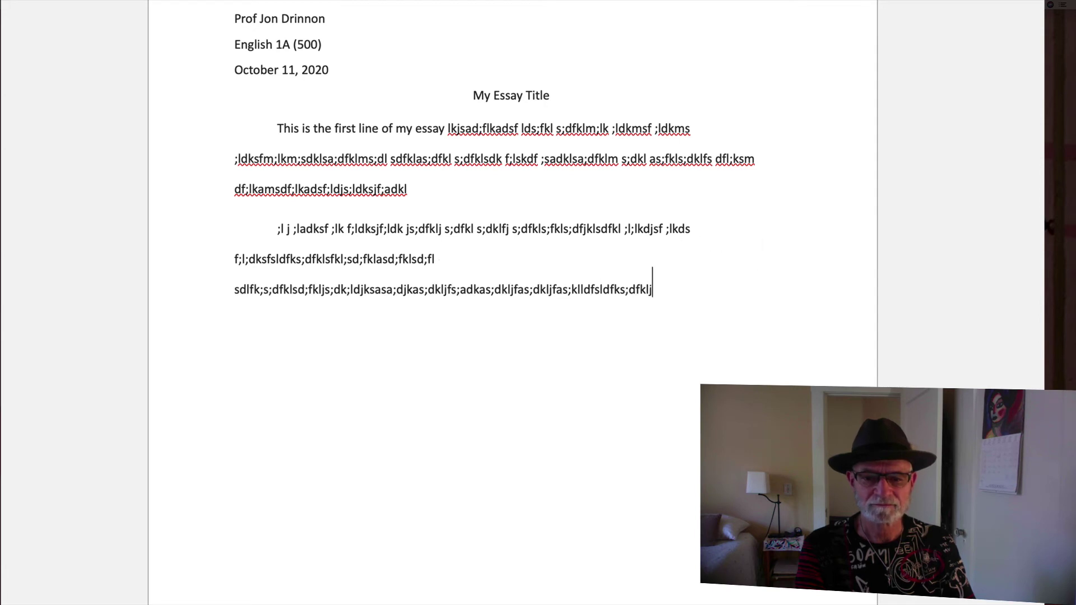
type("as;djkl;ls")
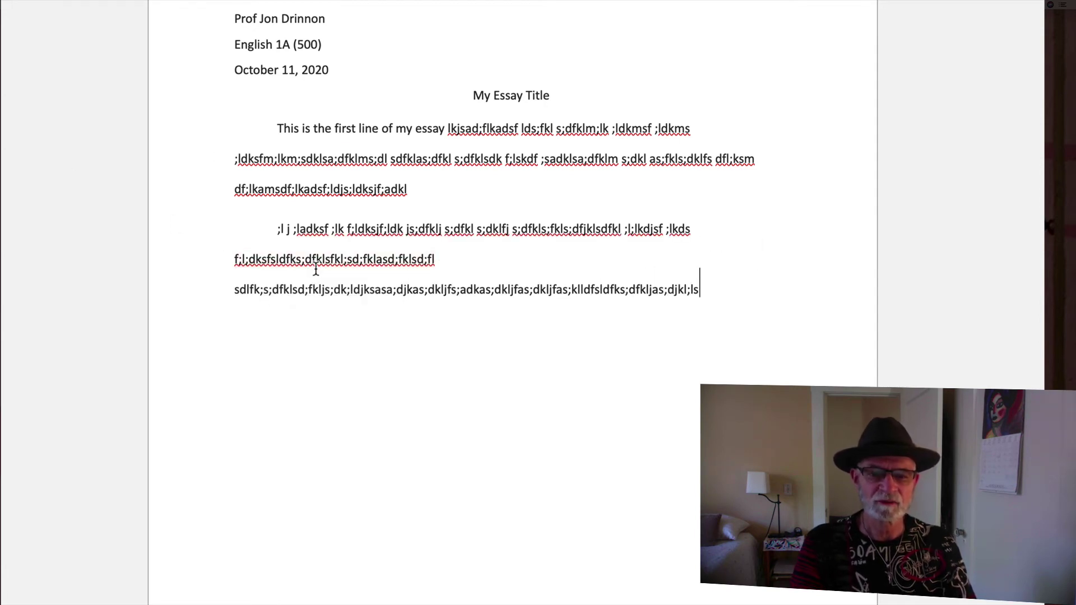
left_click(322, 260)
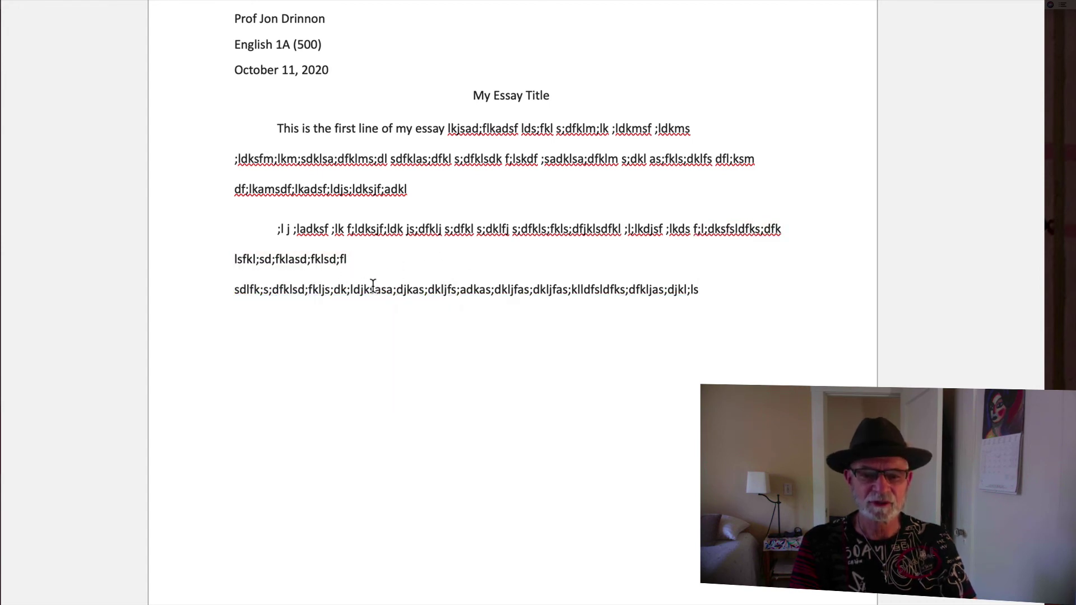
left_click(367, 288)
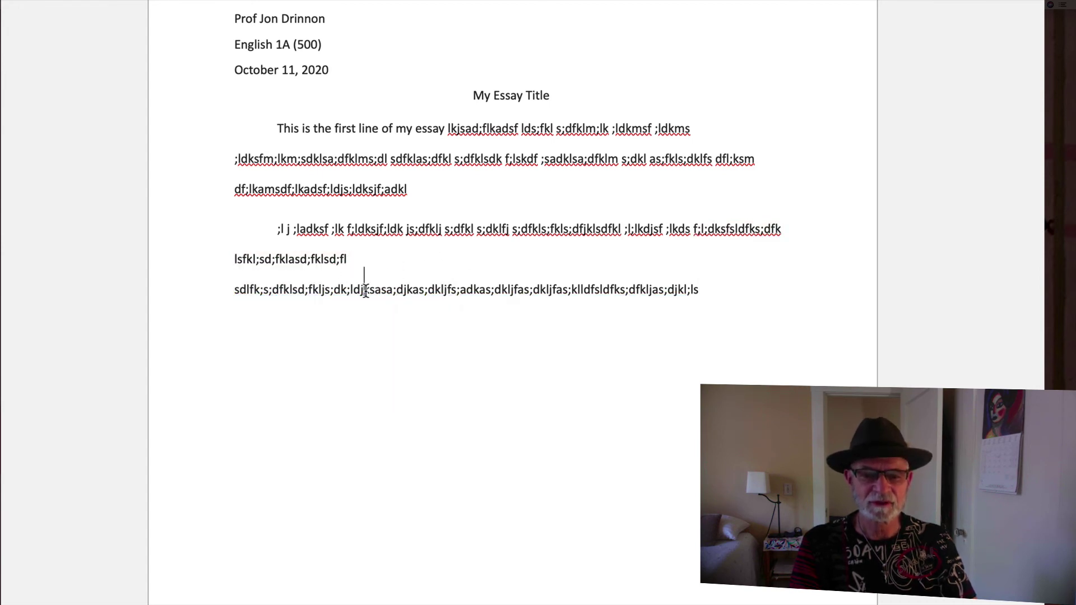
left_click(298, 288)
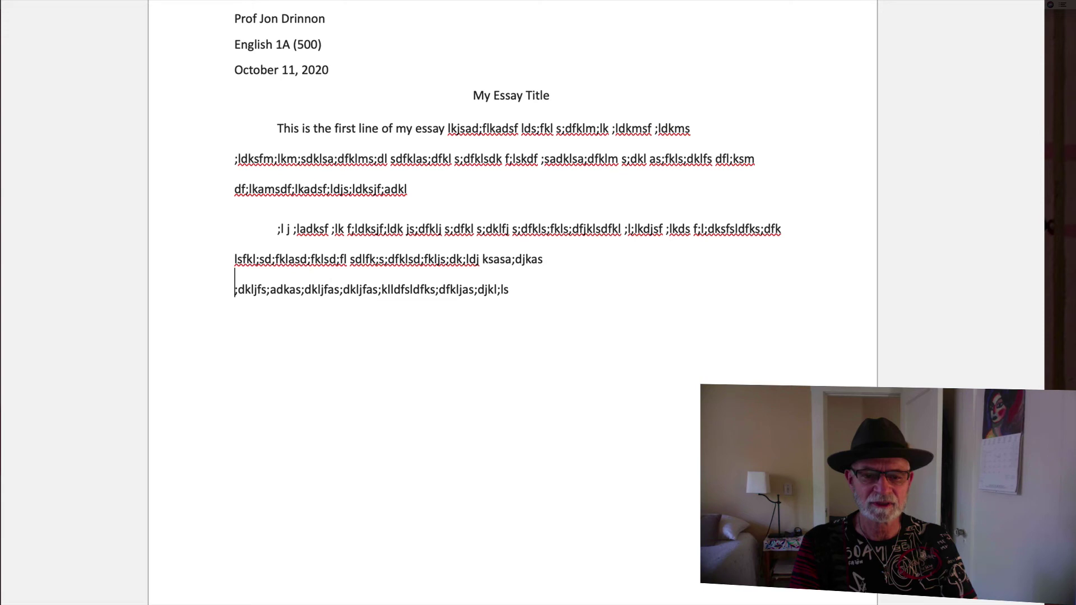
left_click(340, 286)
left_click(316, 286)
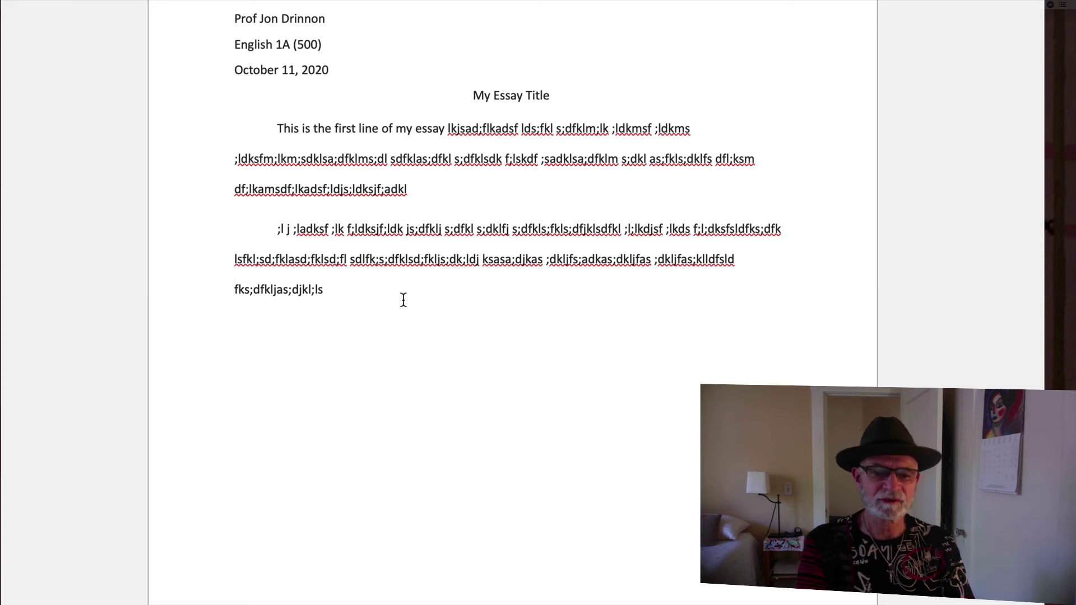
Append more placeholder text to the end of the second paragraph
left_click(374, 289)
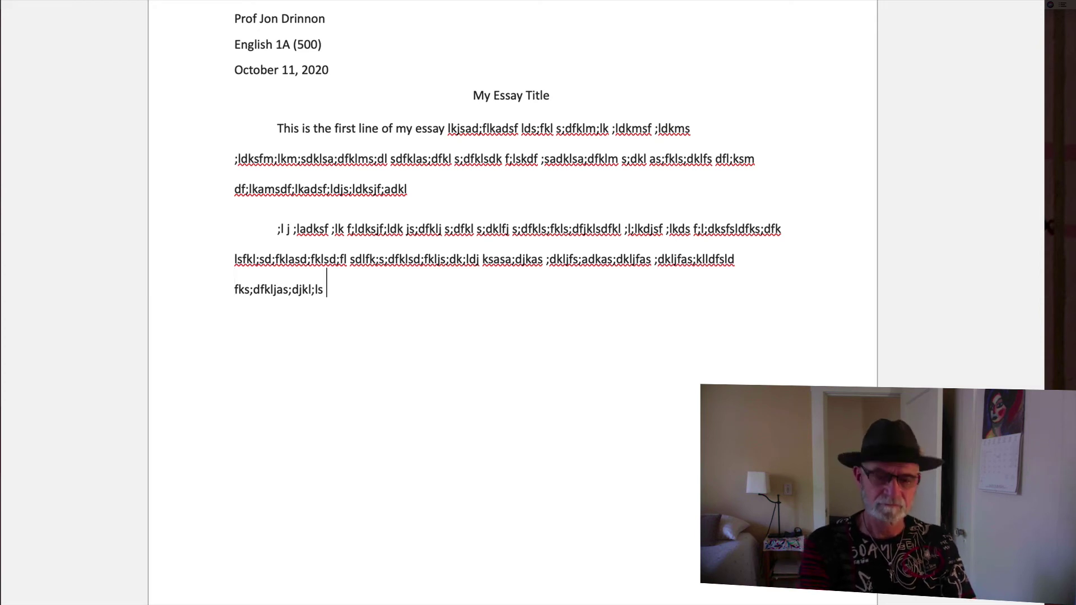
type("ladkf;l ;ldkfj ;l;ladks ")
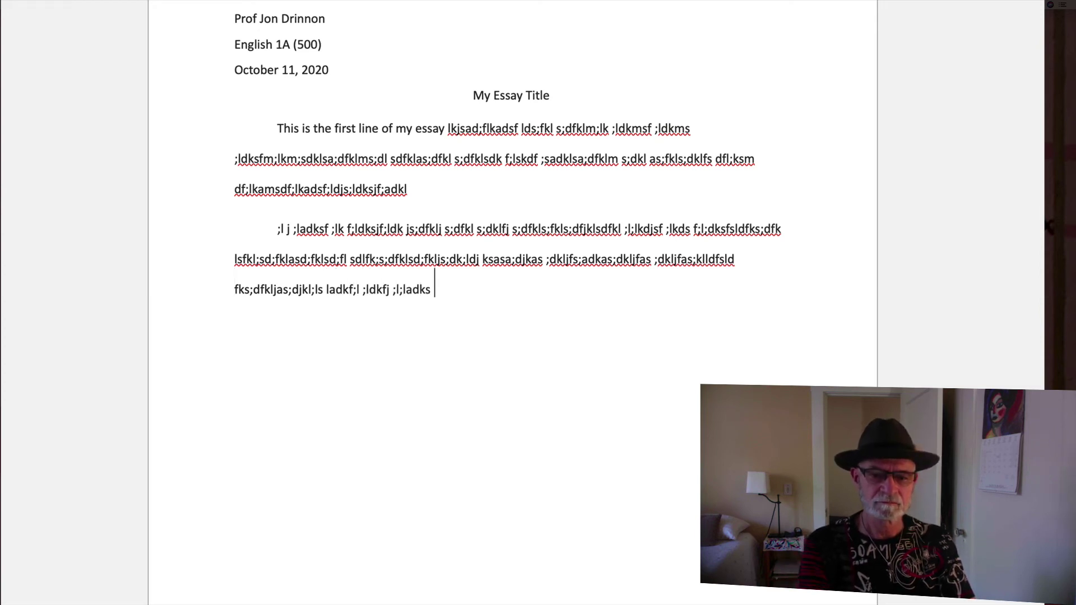
type(" ds;lfk jsajd;fl s;a df")
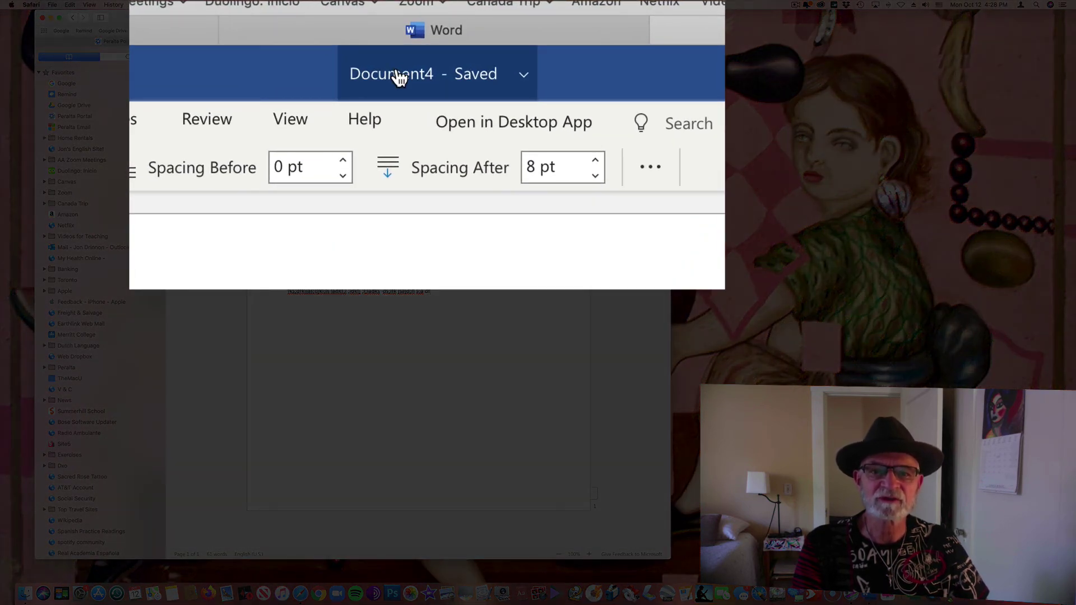
Rename the document file to 'MLA Format Document'
left_click(399, 76)
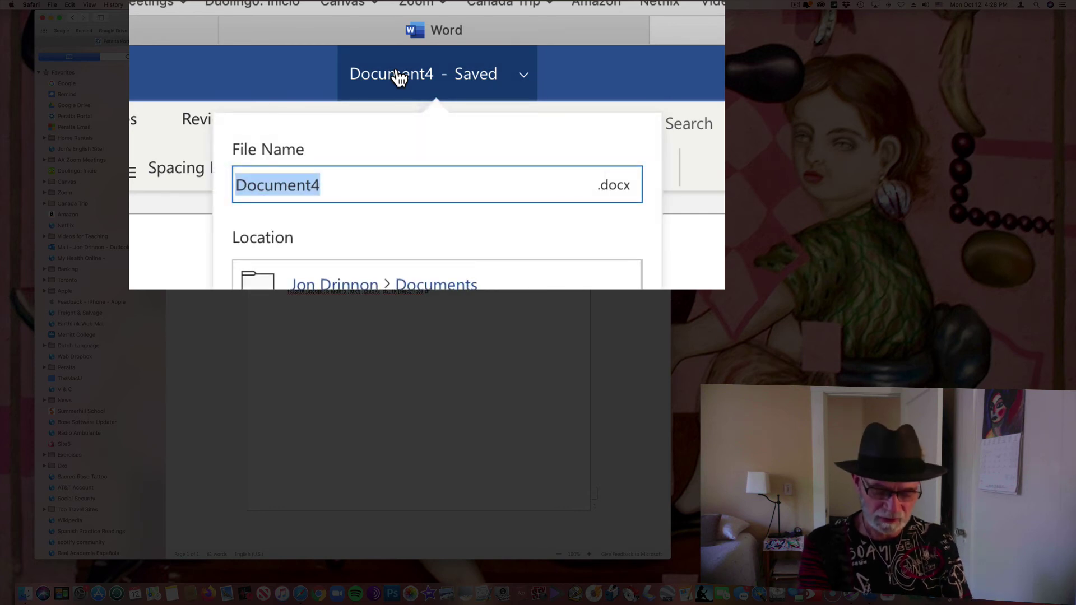
type("MLA ")
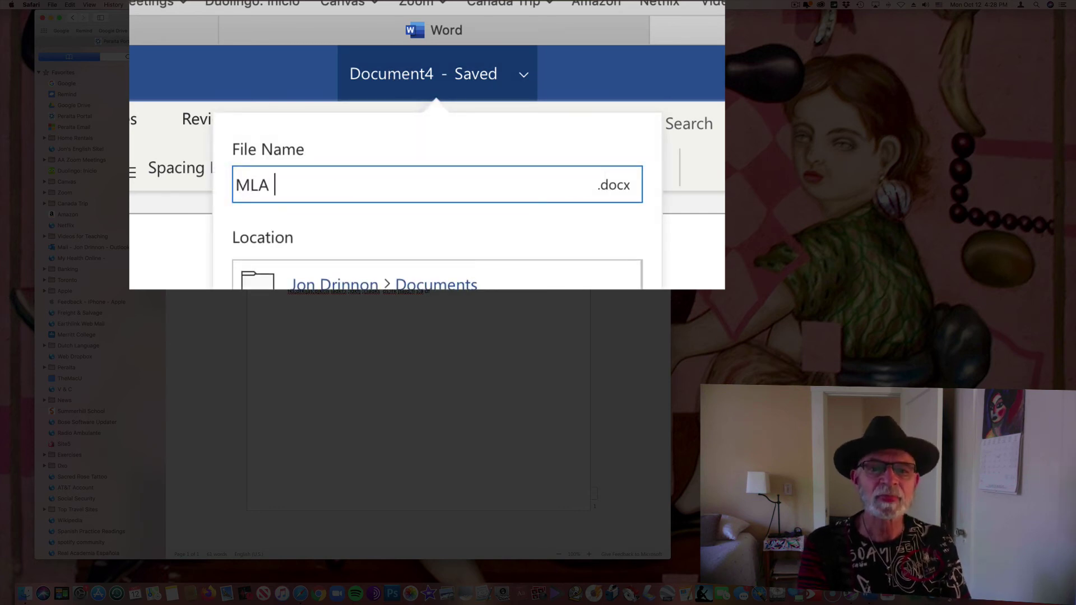
type("Format ")
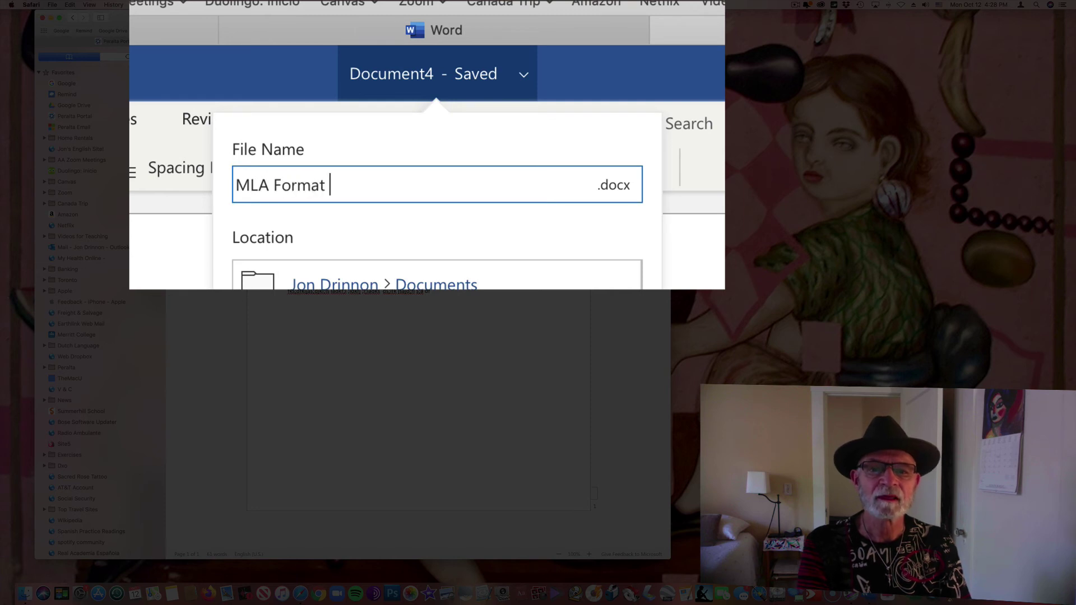
type("Document")
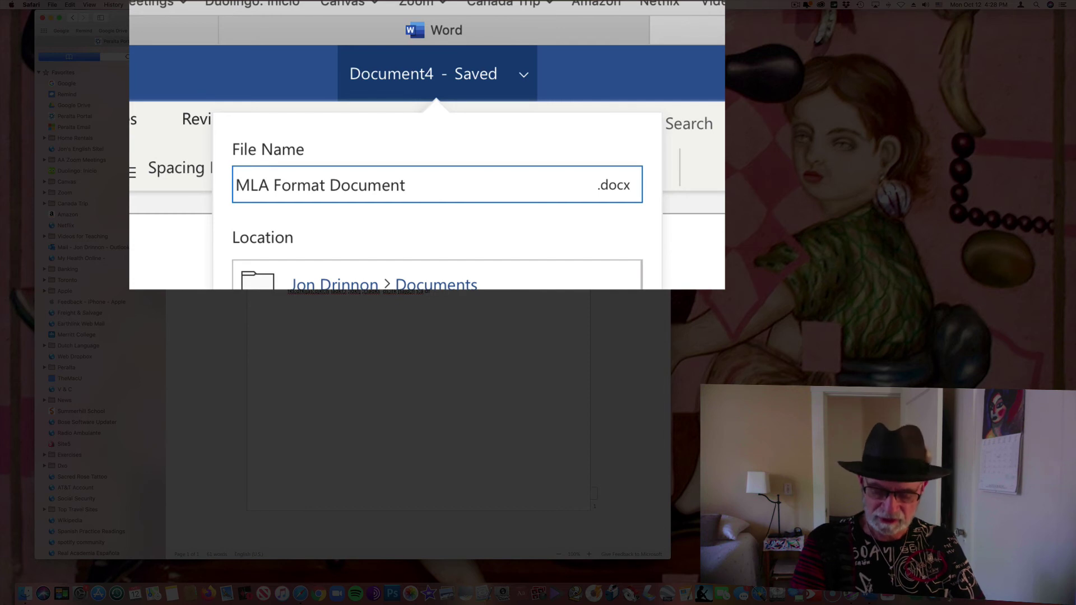
key("Return")
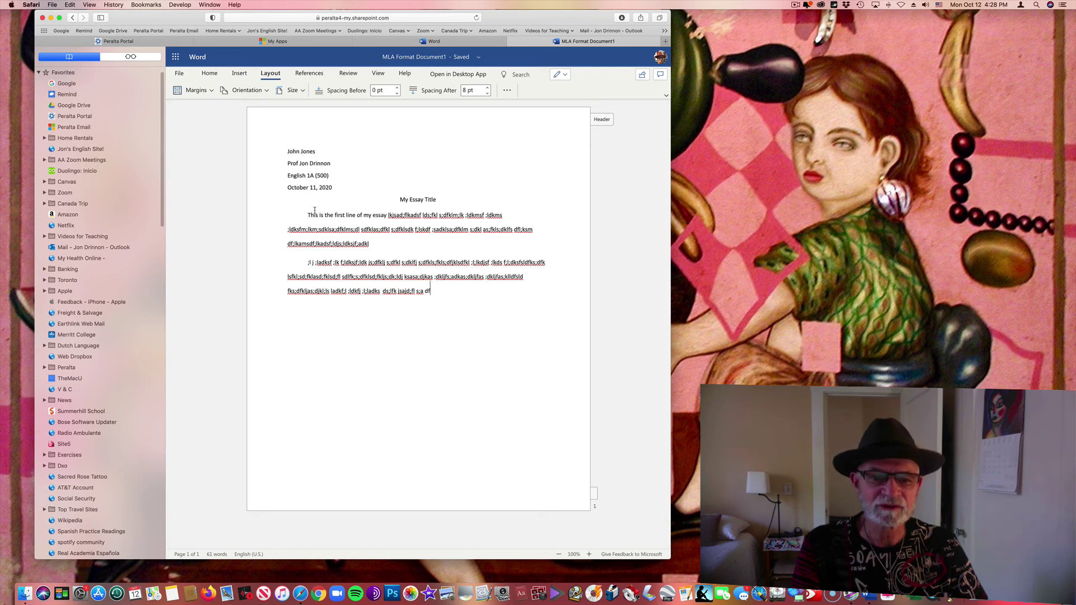
left_click(288, 235)
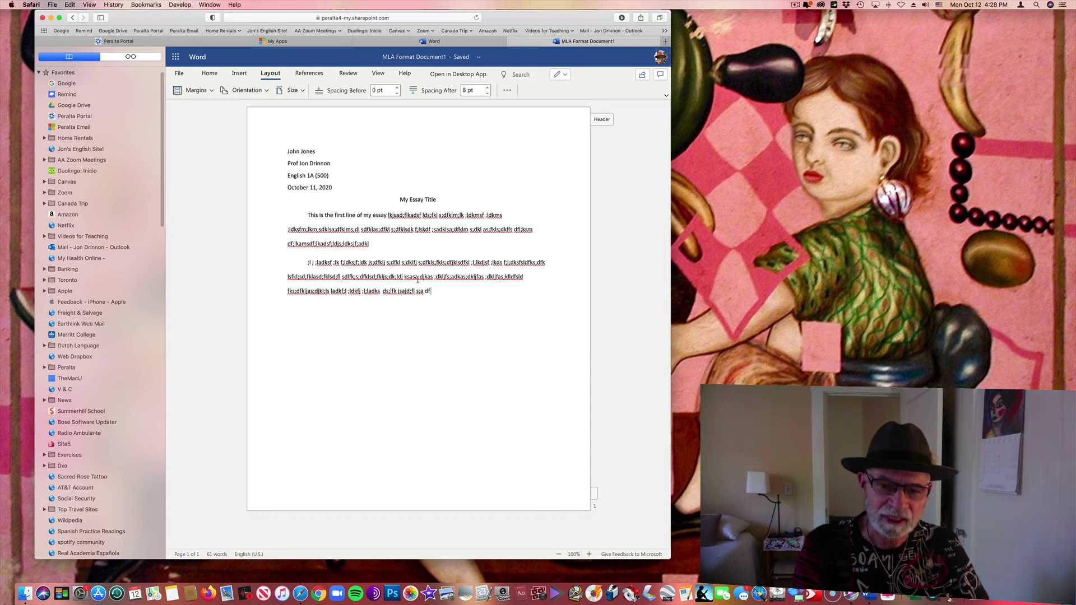
left_click_drag(431, 291, 309, 215)
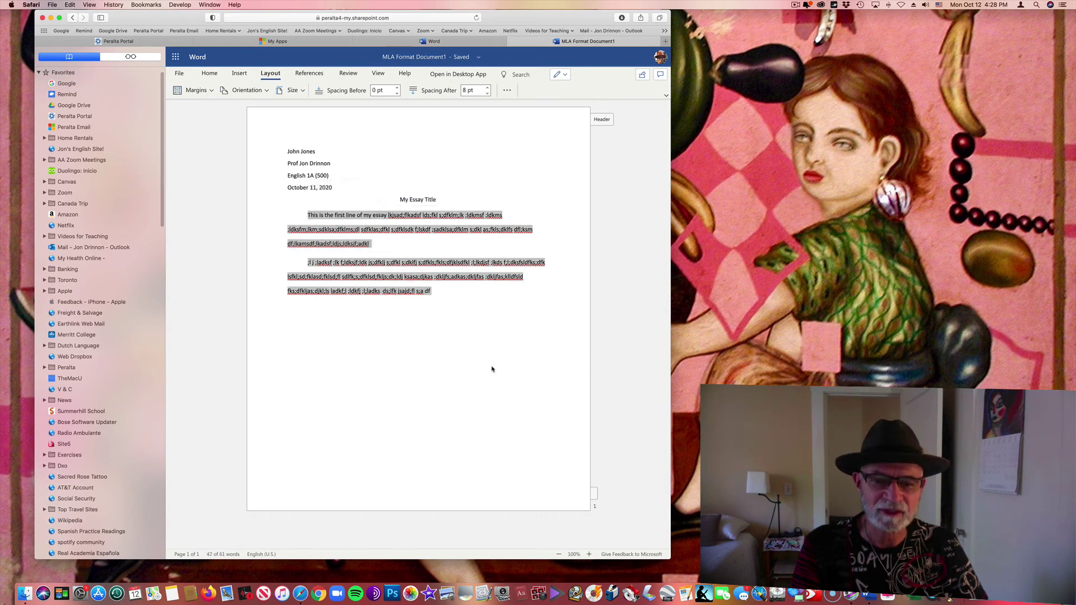
left_click(516, 387)
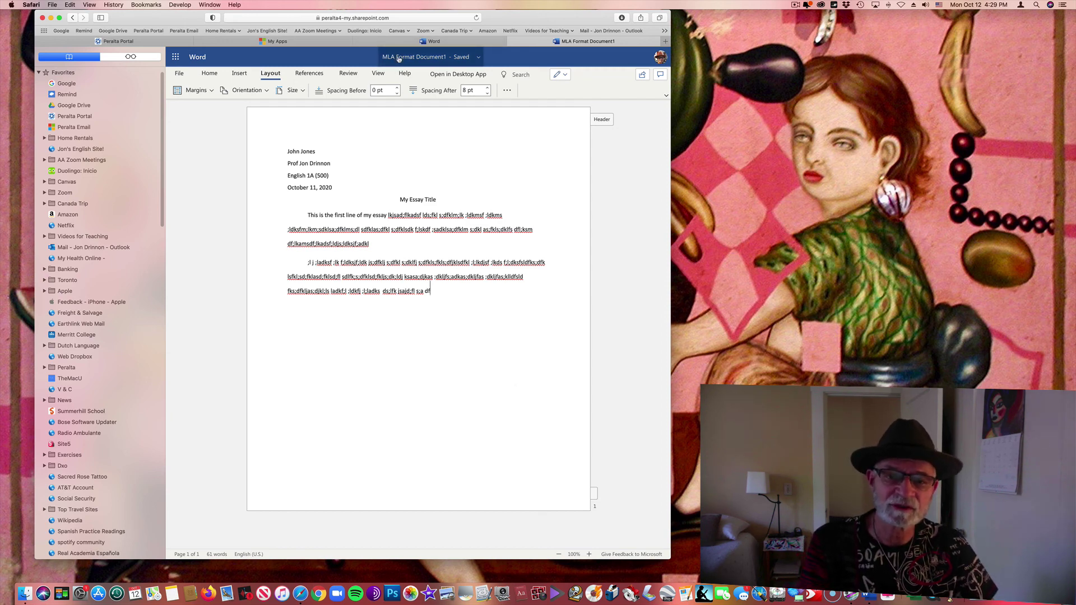
left_click(179, 73)
left_click(177, 73)
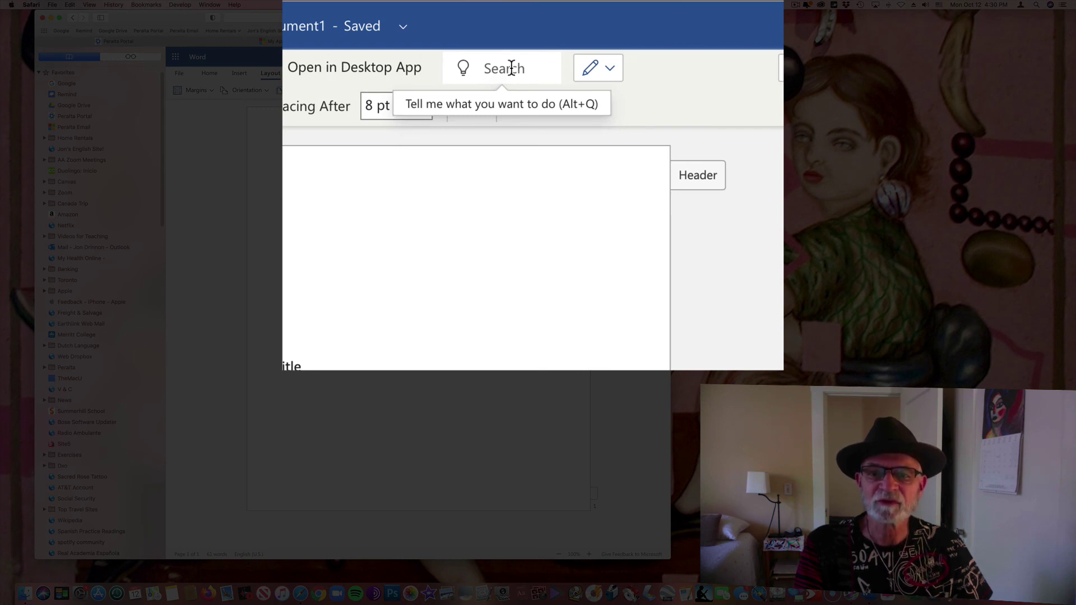
Download a copy of MLA Format Document1 to the computer using Download a Copy
left_click(511, 68)
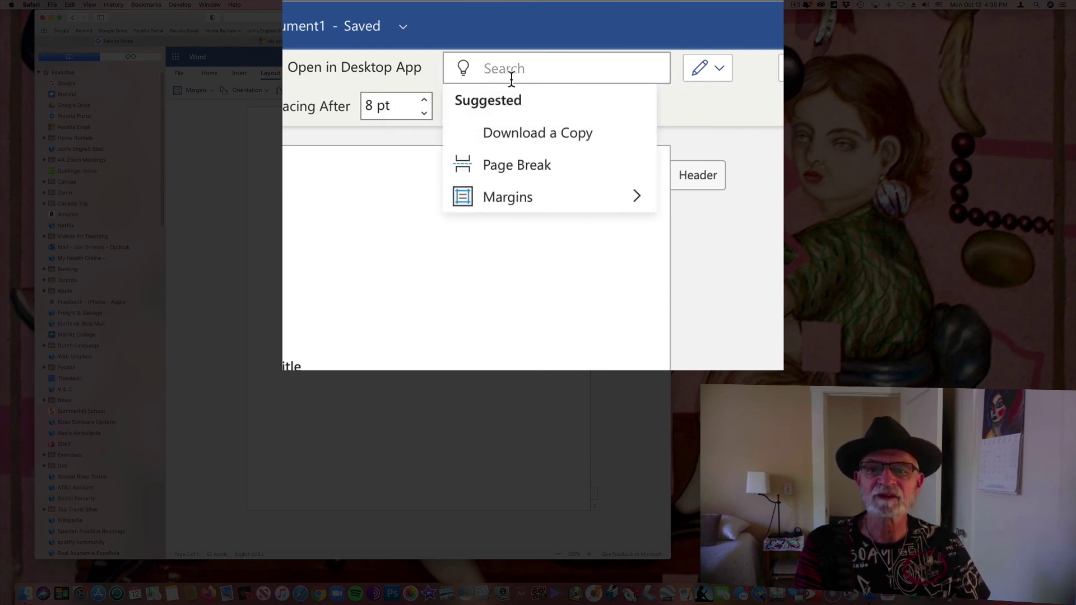
left_click(521, 130)
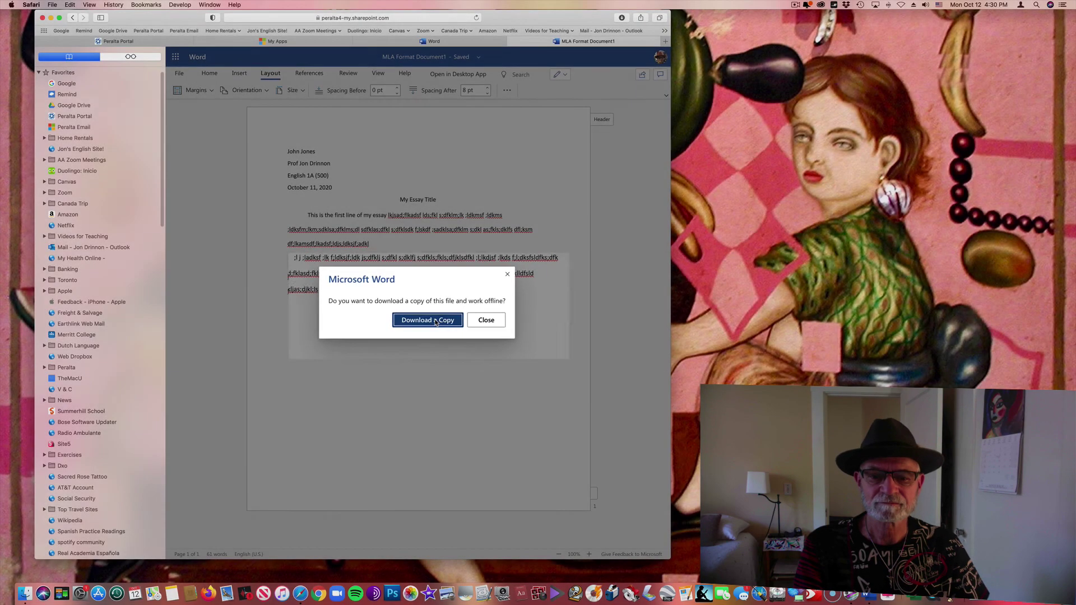
left_click(434, 321)
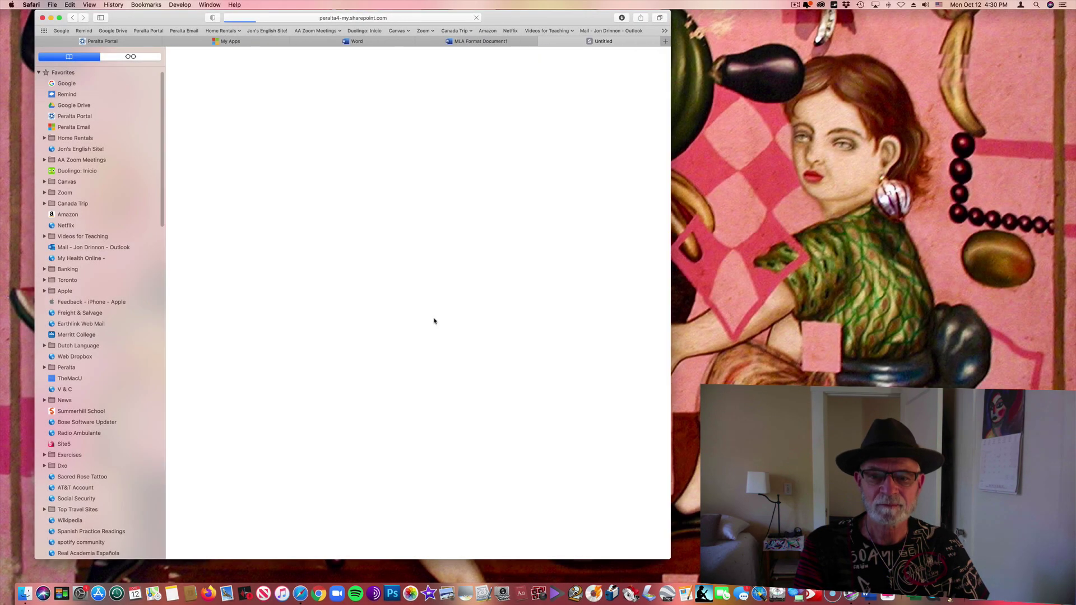